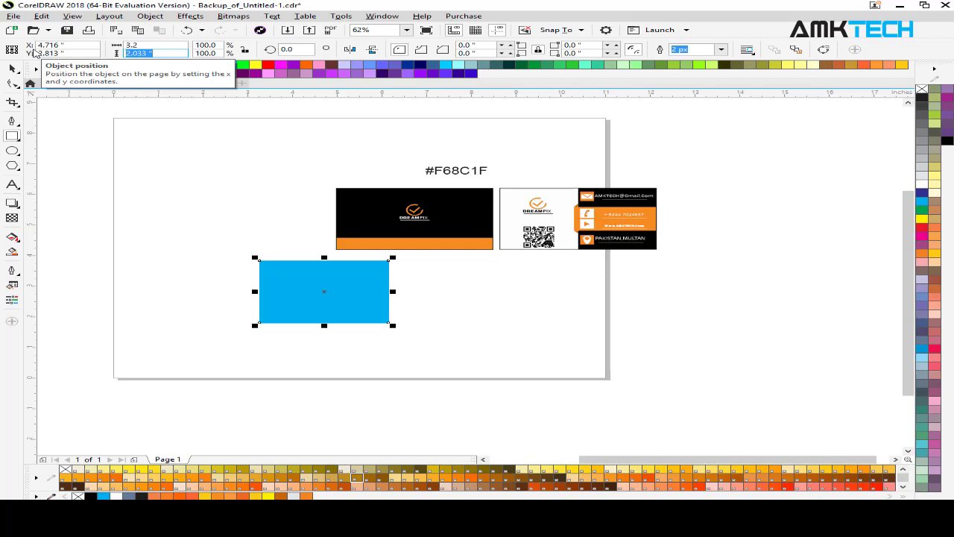
# - Resize the blue rectangle to 3.5 by 2.0 inches and move it beneath the sample cards
pyautogui.click(153, 44)
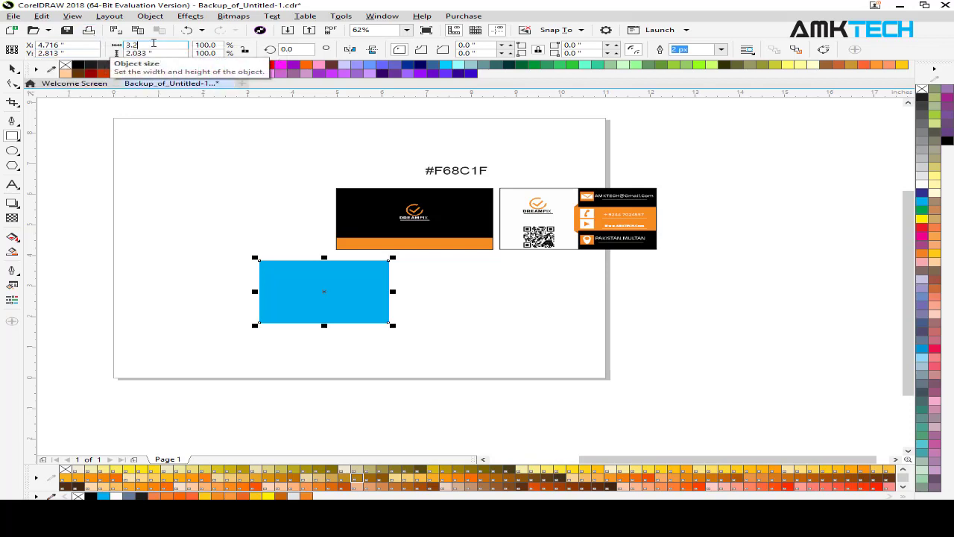
pyautogui.press('Return')
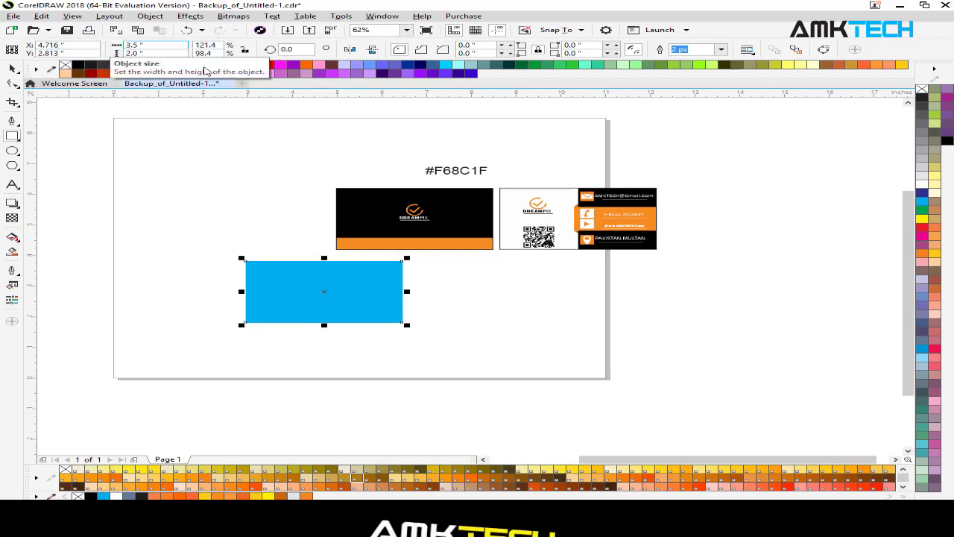
pyautogui.click(12, 69)
pyautogui.moveTo(384, 305); pyautogui.dragTo(444, 329)
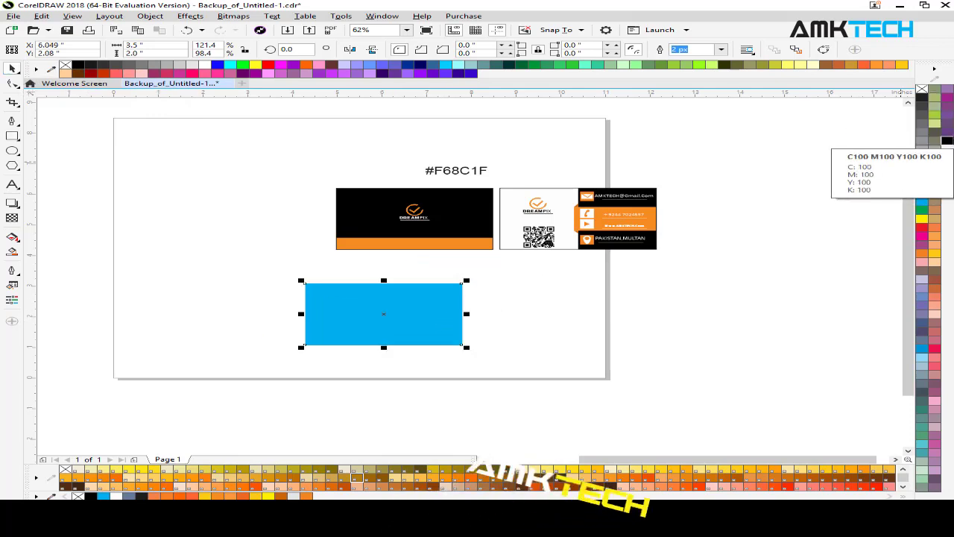
# - Remove the rectangle's fill and place outlined copies below both sample cards, plus a lower overlapping copy under the front card
pyautogui.click(922, 90)
pyautogui.moveTo(390, 315); pyautogui.dragTo(589, 289)
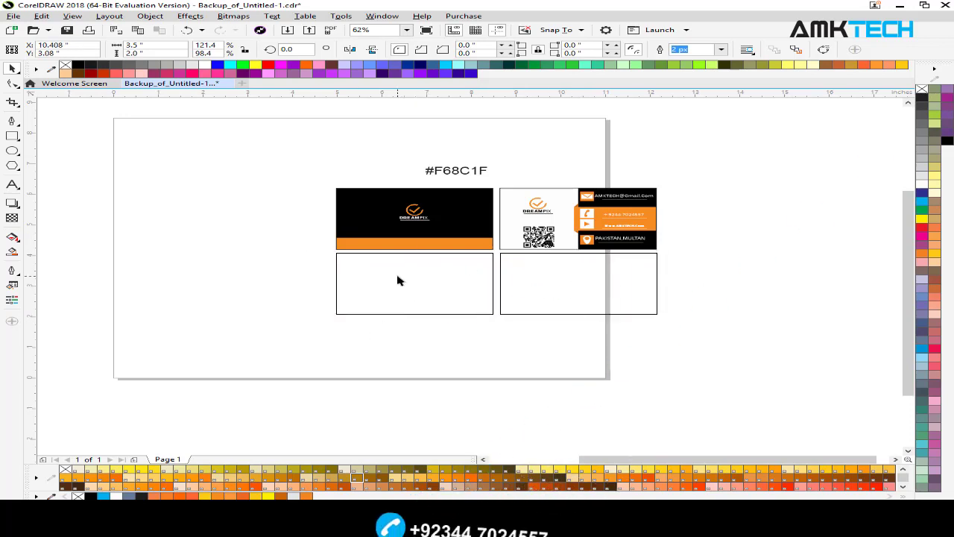
pyautogui.moveTo(412, 293); pyautogui.dragTo(420, 322)
# - Fill the rectangle directly below the black sample card with black
pyautogui.click(426, 267)
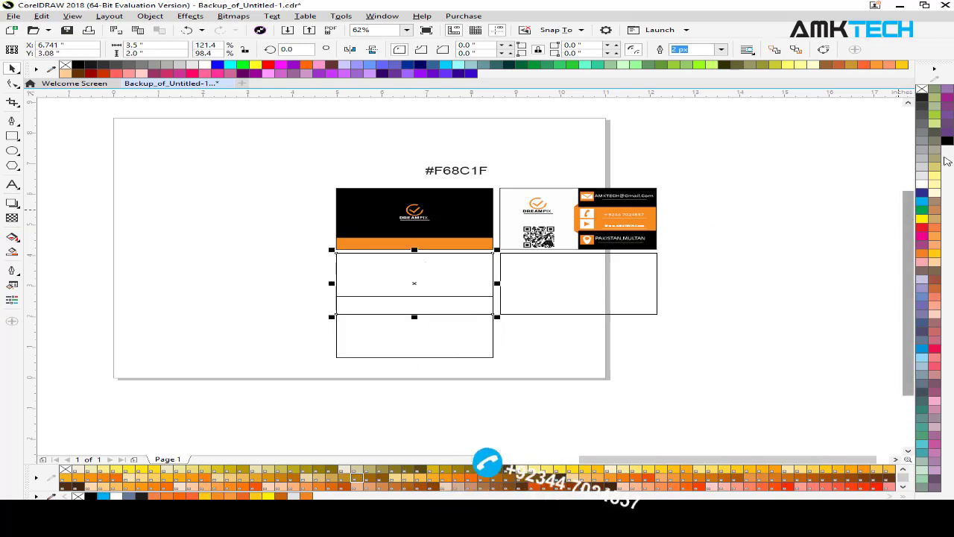
pyautogui.click(947, 140)
pyautogui.click(382, 351)
pyautogui.click(397, 320)
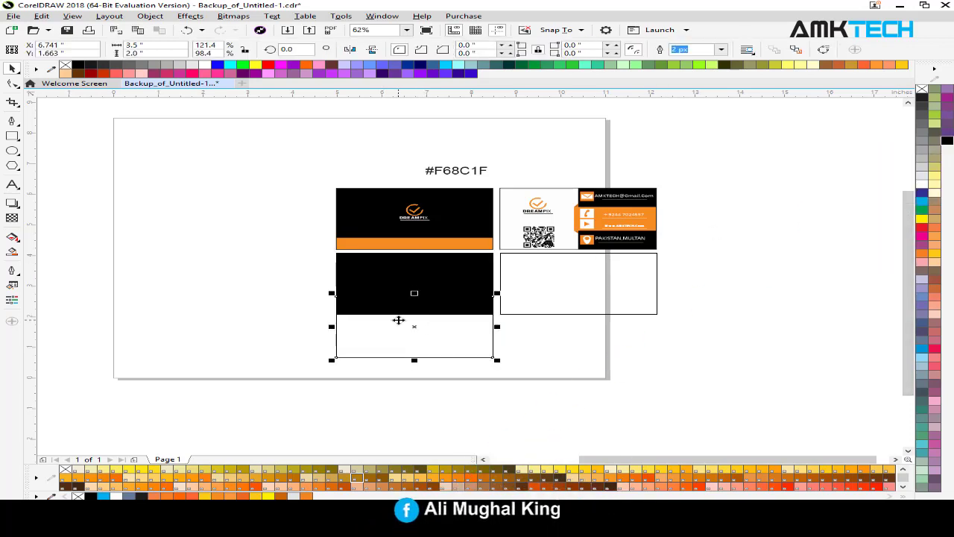
# - Move the #F68C1F colour code text from above the sample cards to the empty area at the page's left side
pyautogui.click(470, 173)
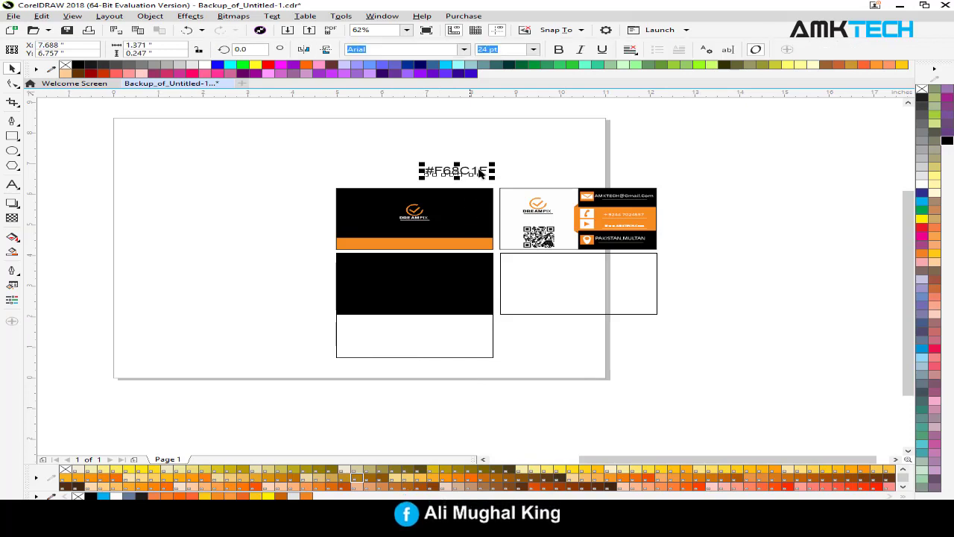
pyautogui.doubleClick(486, 170)
pyautogui.moveTo(432, 171); pyautogui.dragTo(487, 170)
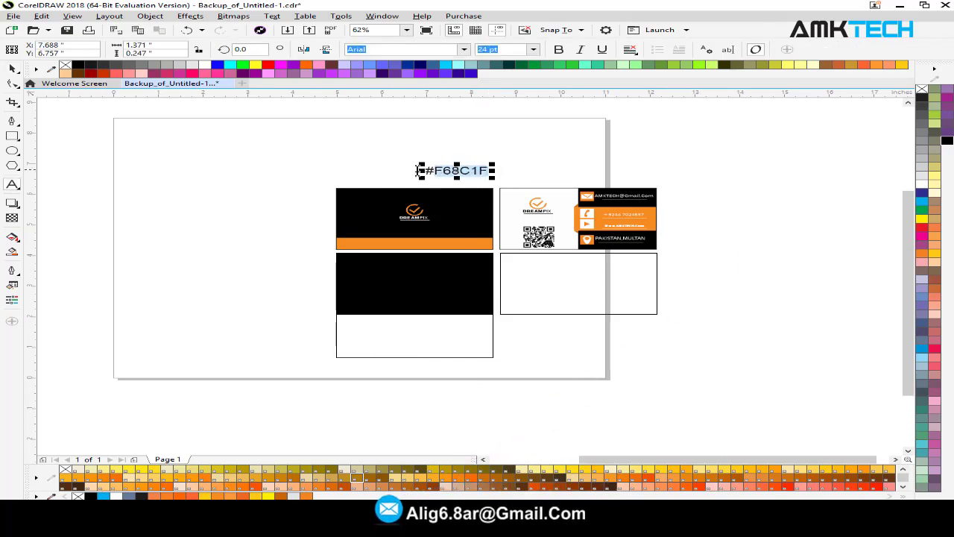
pyautogui.moveTo(457, 170); pyautogui.dragTo(167, 278)
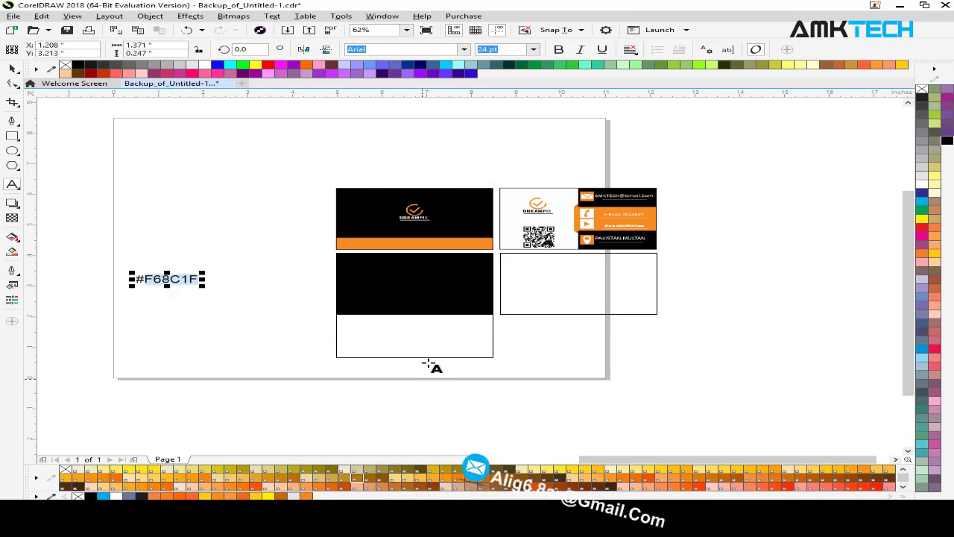
pyautogui.click(12, 67)
# - Fill the rectangle overlapping the black card's lower part with the uniform hex colour #F68C1F
pyautogui.click(440, 349)
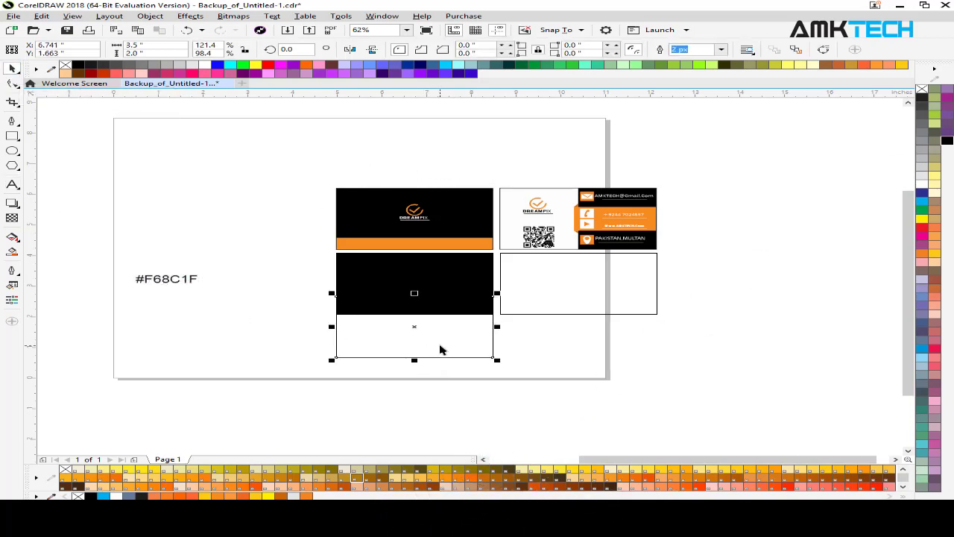
pyautogui.hotkey('shift', 'F11')
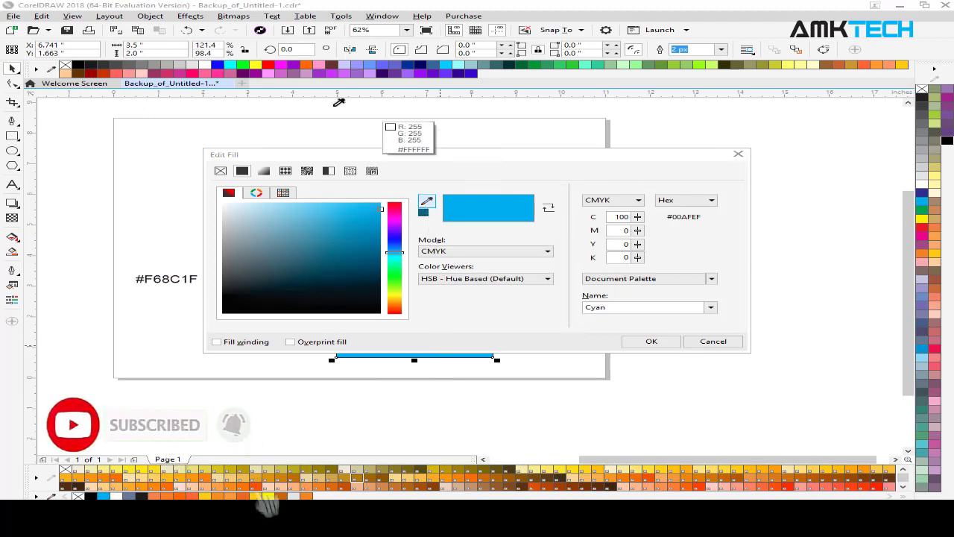
pyautogui.click(272, 66)
pyautogui.moveTo(703, 217); pyautogui.dragTo(622, 220)
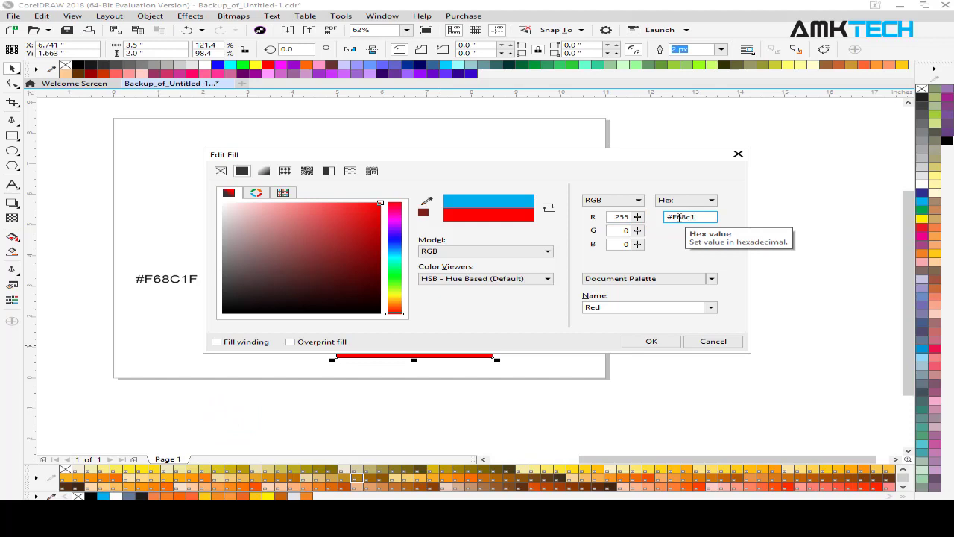
pyautogui.write('#F68c1d')
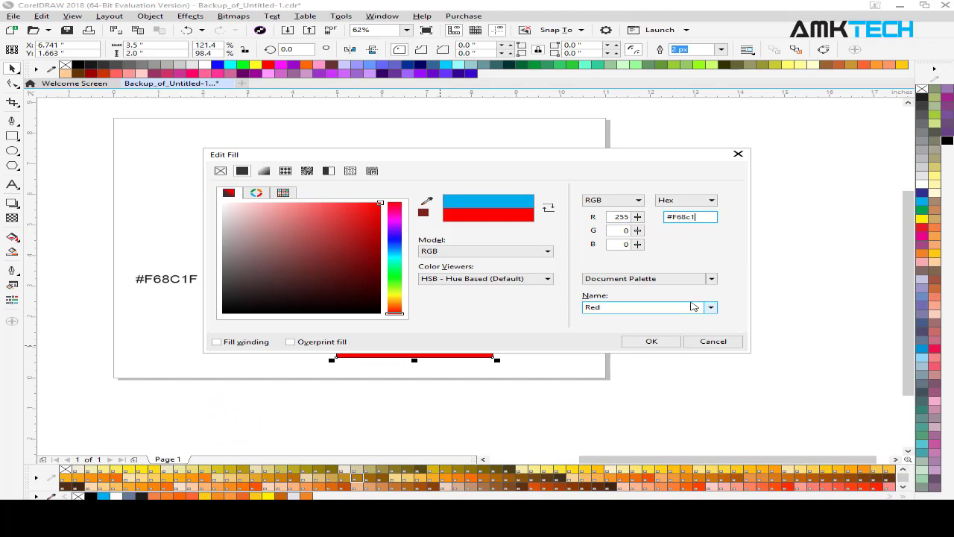
pyautogui.click(660, 343)
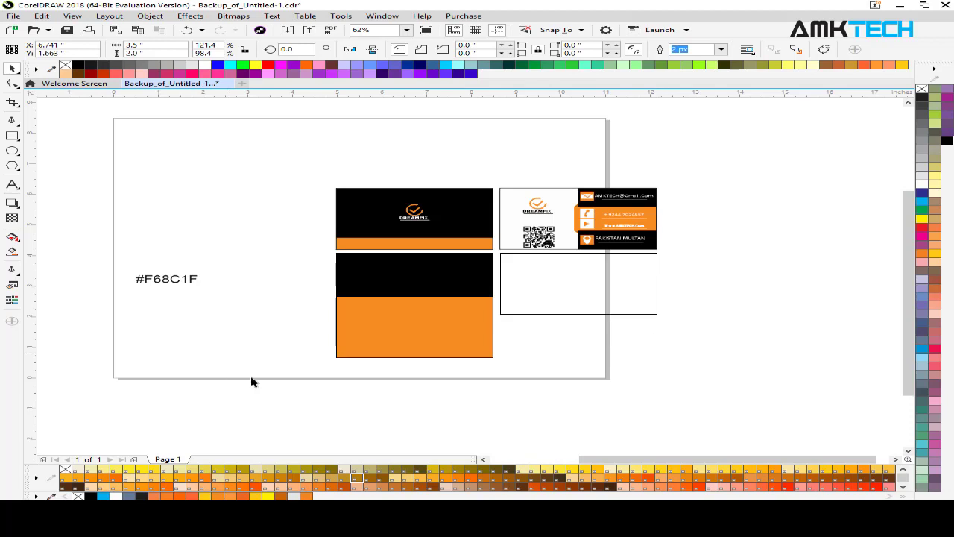
# - Remove the orange rectangle's outline and place a copy of it beyond the page's lower right corner
pyautogui.click(12, 69)
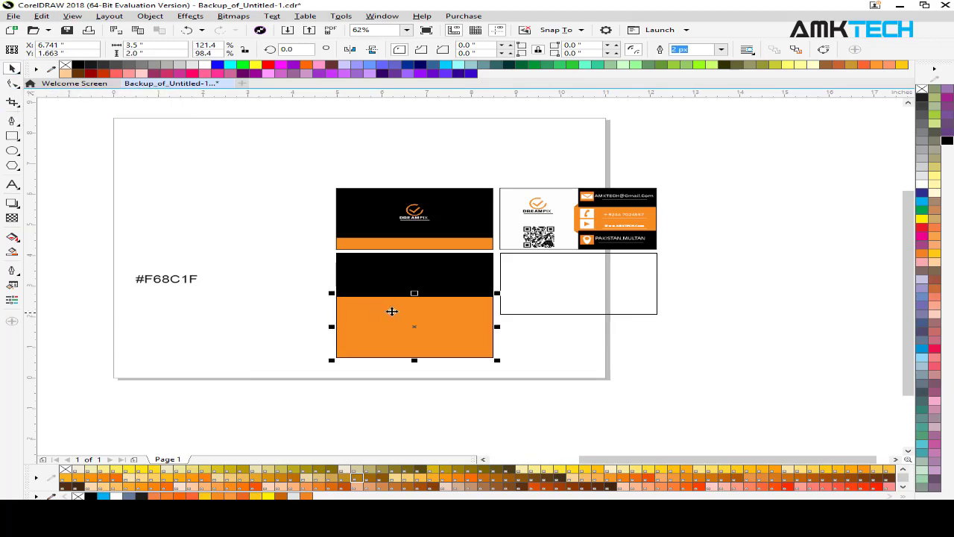
pyautogui.rightClick(923, 90)
pyautogui.moveTo(384, 331); pyautogui.dragTo(675, 363)
# - PowerClip the orange rectangle inside the black card and shift it slightly lower within the frame
pyautogui.click(425, 326)
pyautogui.moveTo(436, 279); pyautogui.dragTo(435, 273)
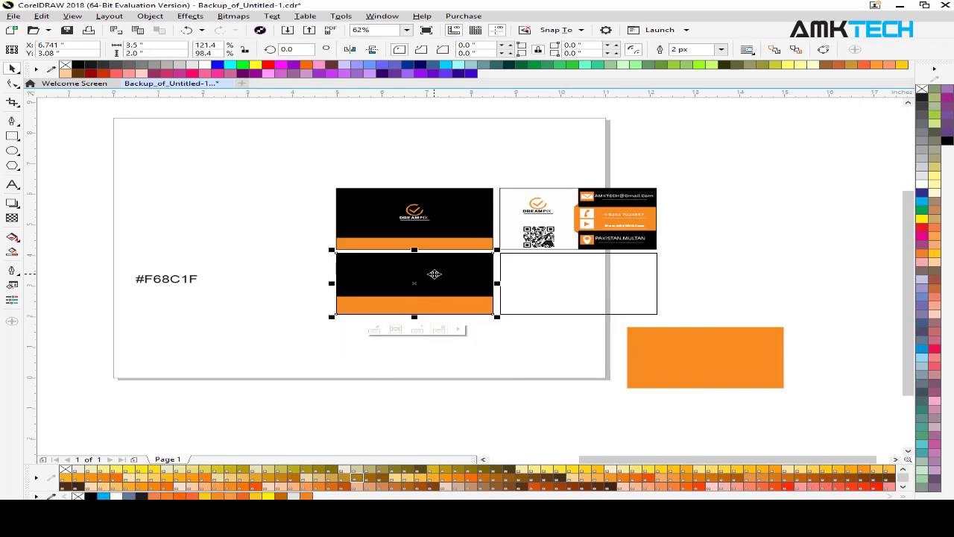
pyautogui.rightClick(437, 274)
pyautogui.click(488, 218)
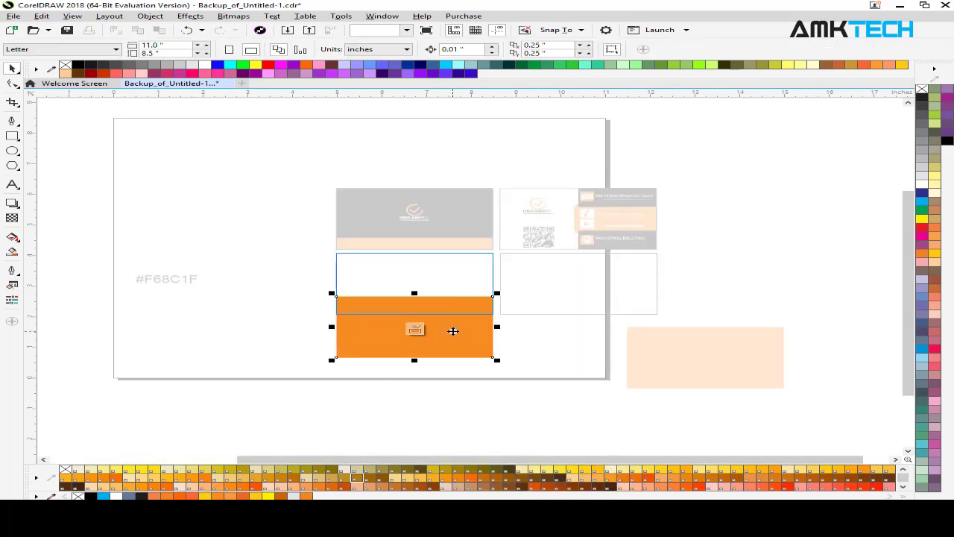
pyautogui.click(415, 328)
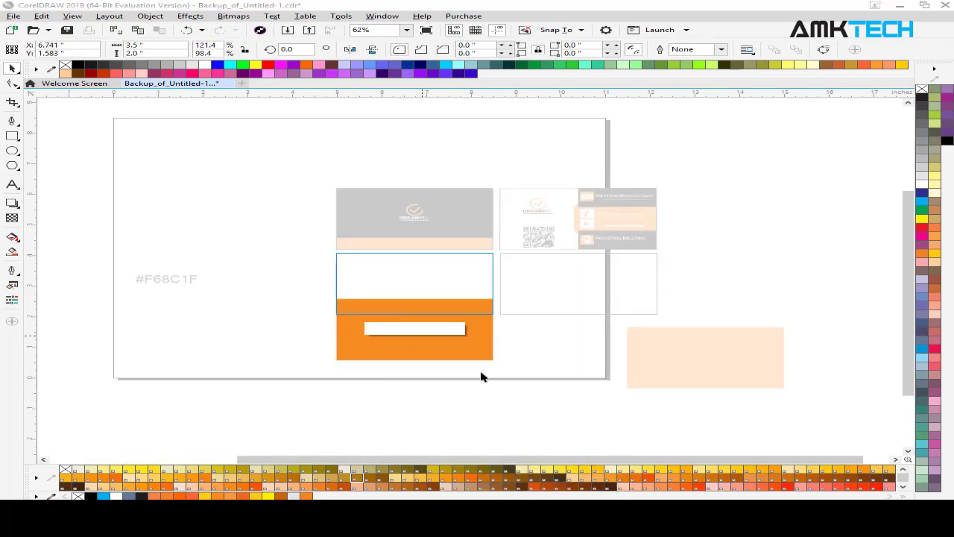
pyautogui.click(111, 166)
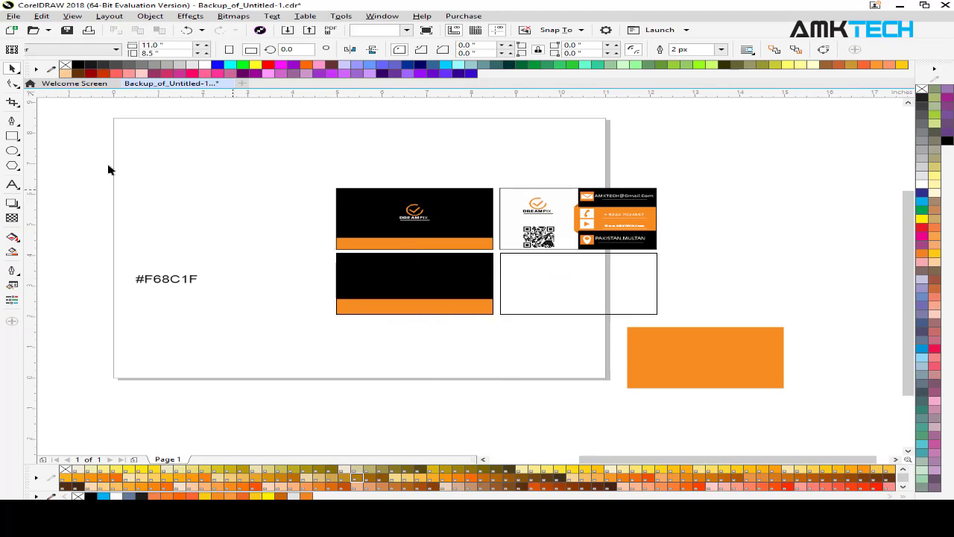
# - Draw a circle, scale it to about 1.83 inches across and position it below the colour code text
pyautogui.click(12, 151)
pyautogui.moveTo(193, 168); pyautogui.dragTo(228, 212)
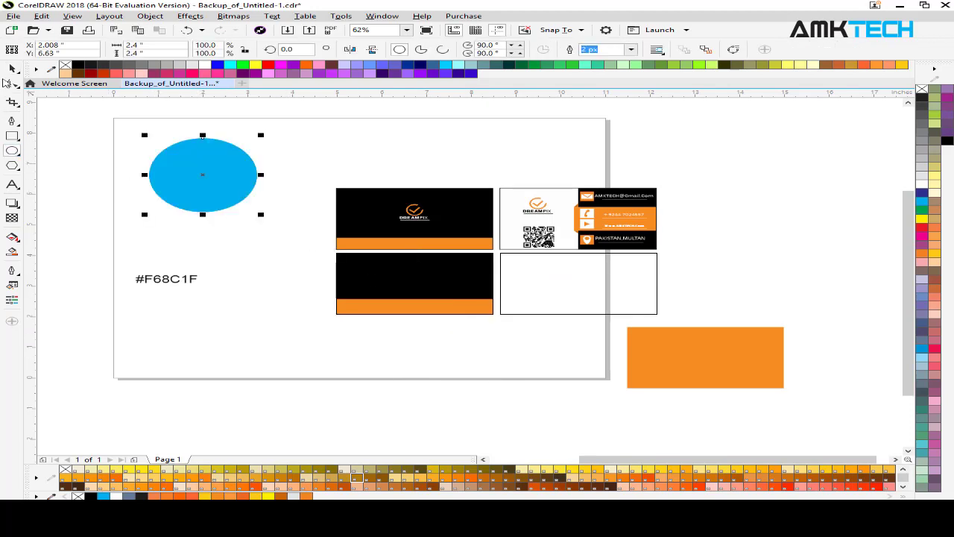
pyautogui.click(12, 69)
pyautogui.moveTo(173, 161); pyautogui.dragTo(210, 316)
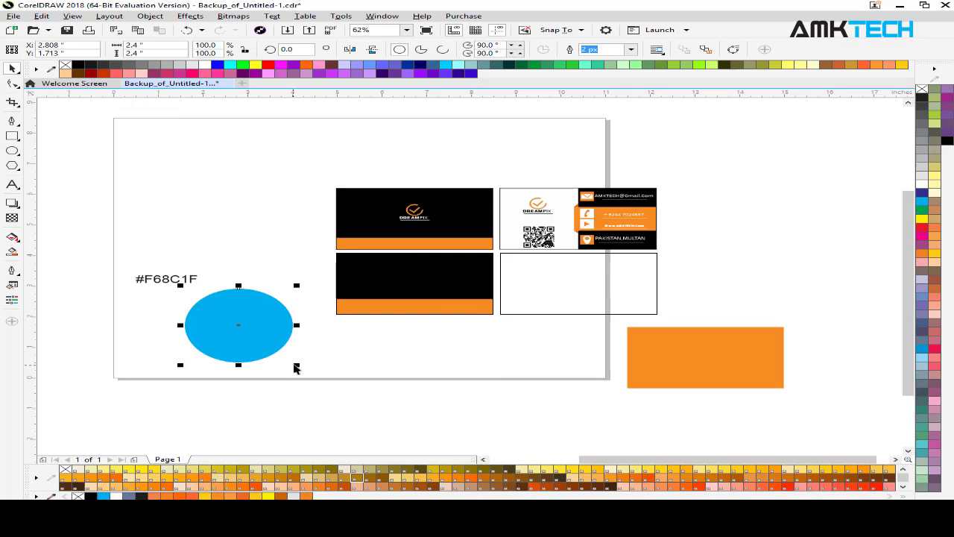
pyautogui.moveTo(297, 366); pyautogui.dragTo(283, 358)
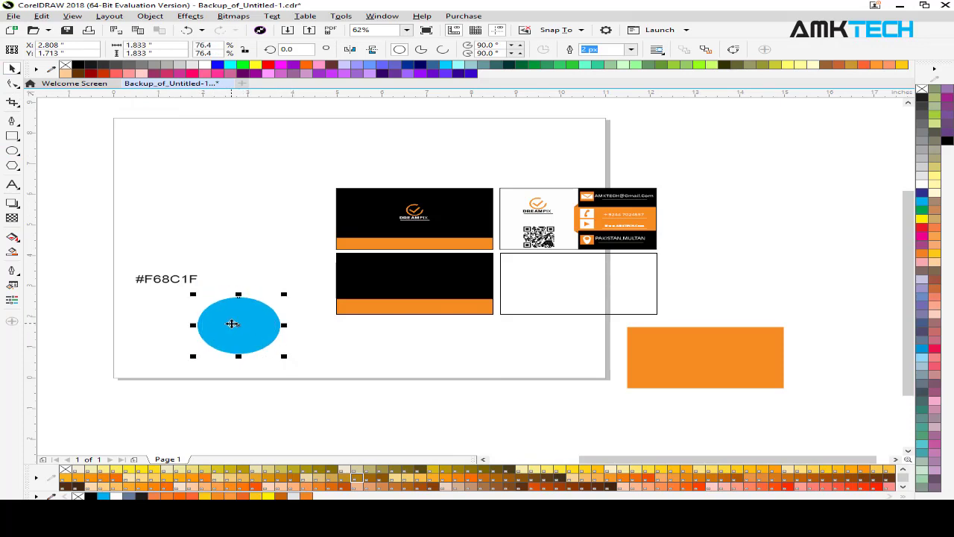
pyautogui.moveTo(231, 320); pyautogui.dragTo(240, 318)
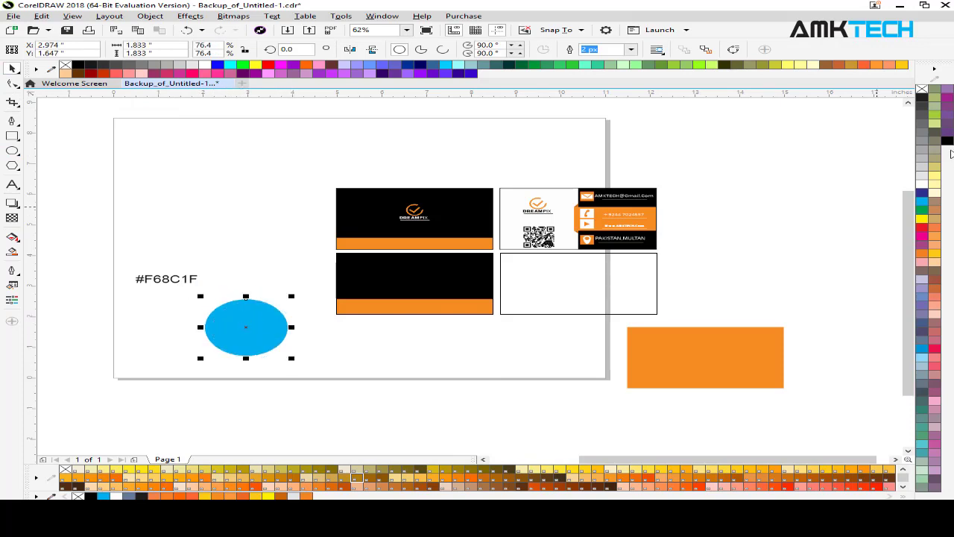
# - Turn the circle into an unfilled ring by adding a concentric copy about 1.57 inches across and combining both
pyautogui.click(922, 88)
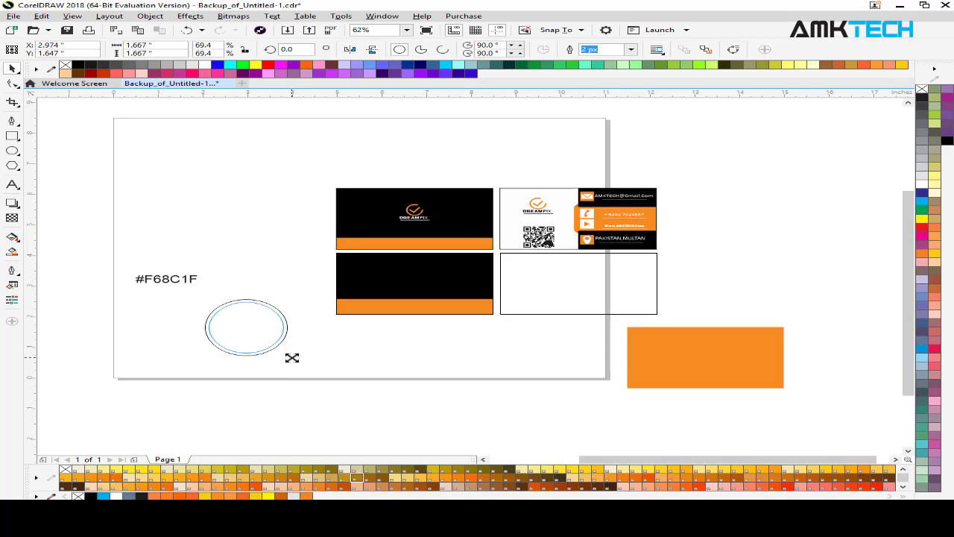
pyautogui.moveTo(291, 358); pyautogui.dragTo(294, 356)
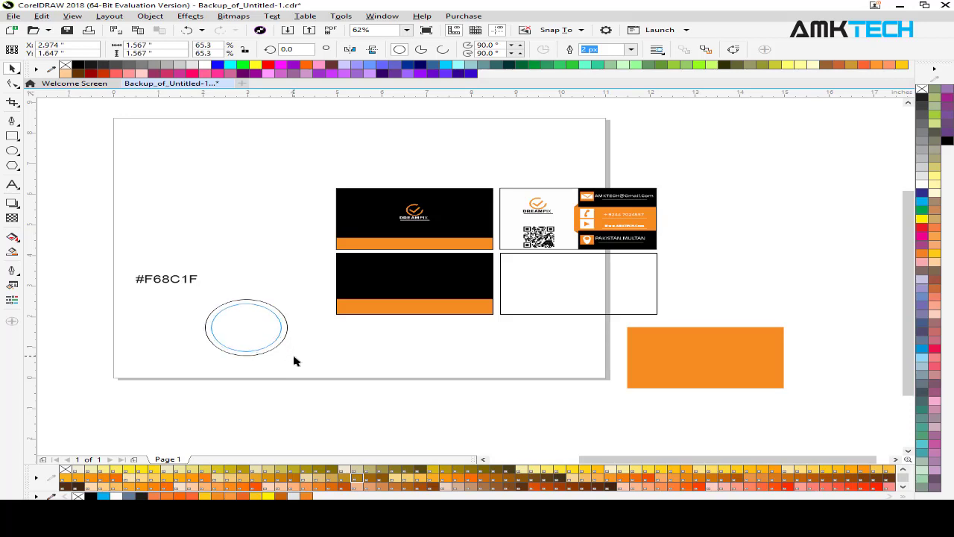
pyautogui.moveTo(292, 296); pyautogui.dragTo(292, 295)
pyautogui.moveTo(298, 276); pyautogui.dragTo(179, 380)
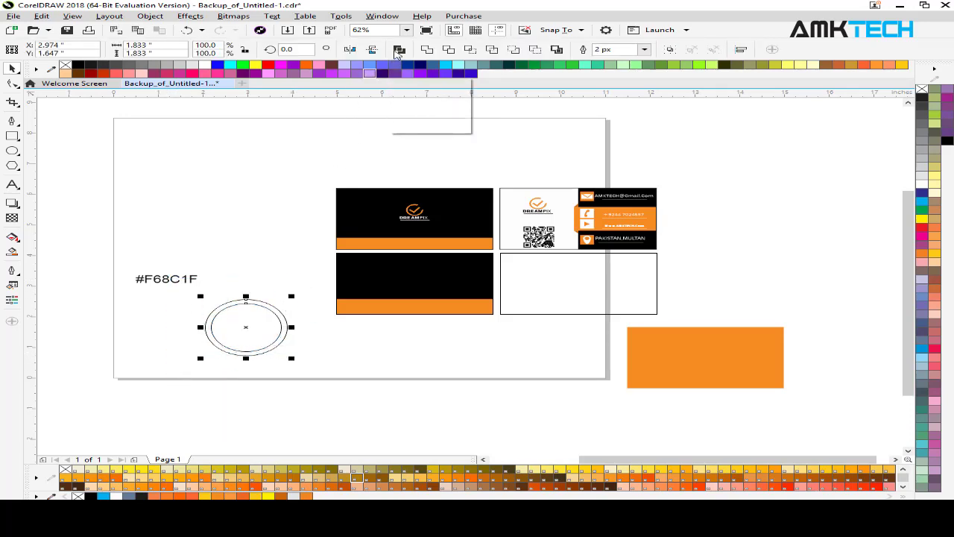
pyautogui.click(232, 189)
# - Draw an upright bar about 0.18 by 1.77 inches above the ring, with no fill and a black outline
pyautogui.click(12, 136)
pyautogui.moveTo(236, 158); pyautogui.dragTo(228, 215)
pyautogui.click(12, 68)
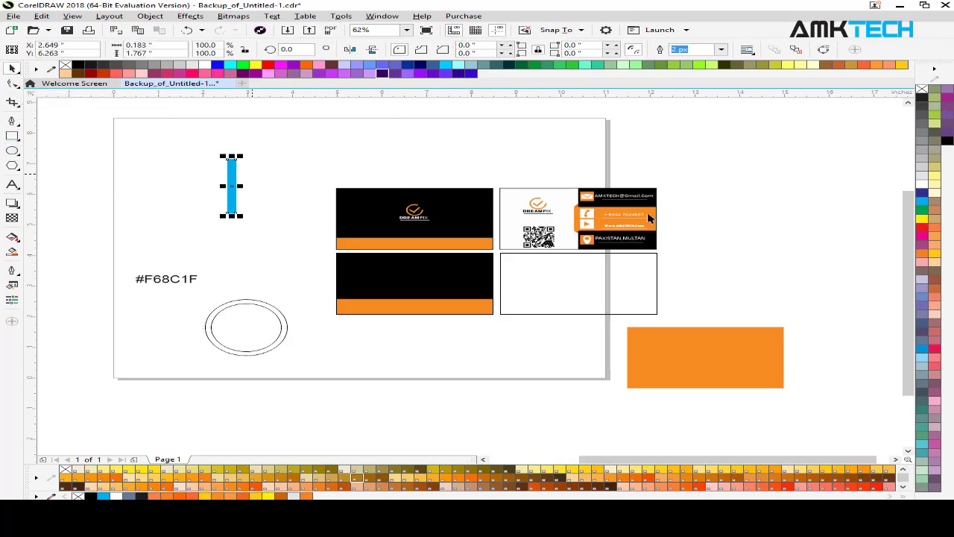
pyautogui.click(945, 143)
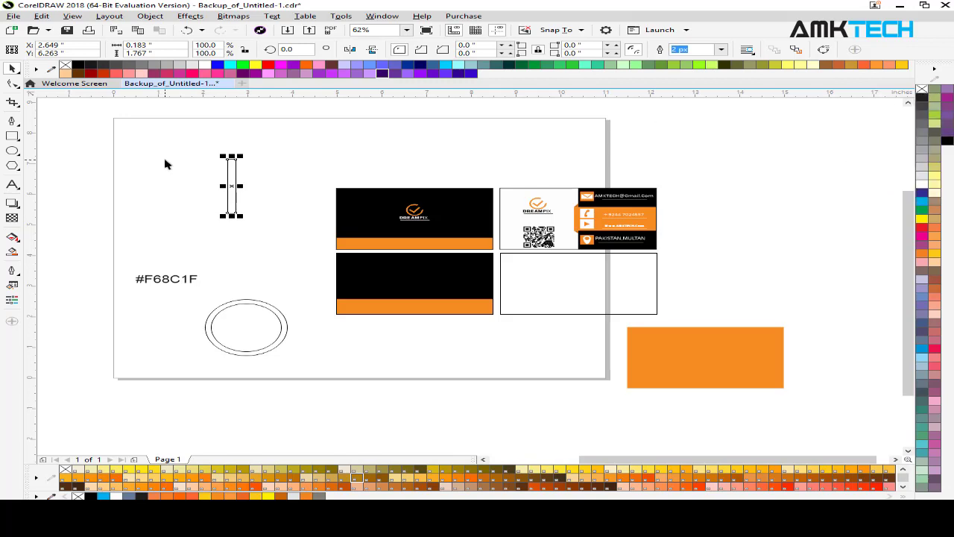
# - Place a copy of the upright bar to its left and rotate the original into a rising diagonal
pyautogui.scroll(2, 166, 164)
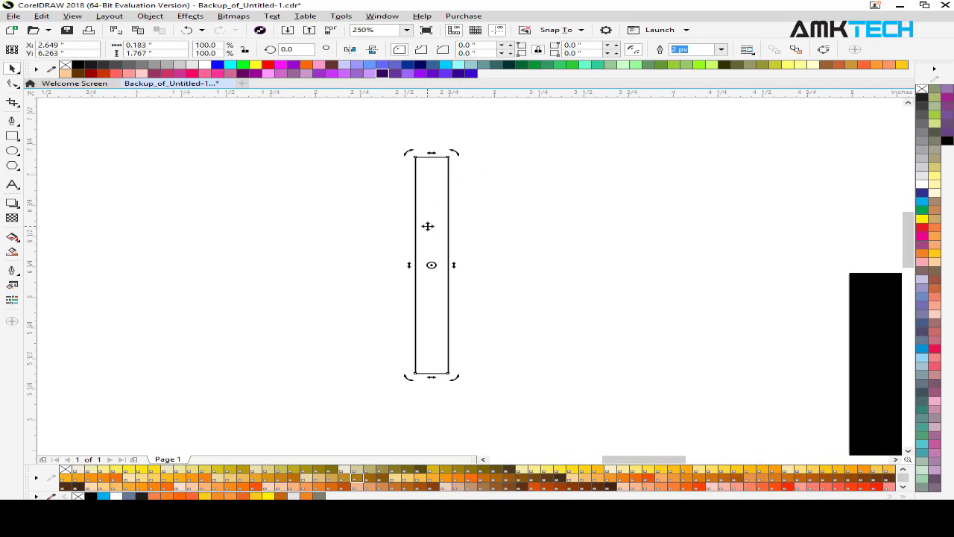
pyautogui.moveTo(428, 226); pyautogui.dragTo(257, 239)
pyautogui.click(411, 171)
pyautogui.click(416, 165)
pyautogui.moveTo(453, 154); pyautogui.dragTo(506, 220)
# - Shorten the copied bar to 50% of its length, rotate it to about 49.7° and join it to the diagonal bar's lower end
pyautogui.click(270, 200)
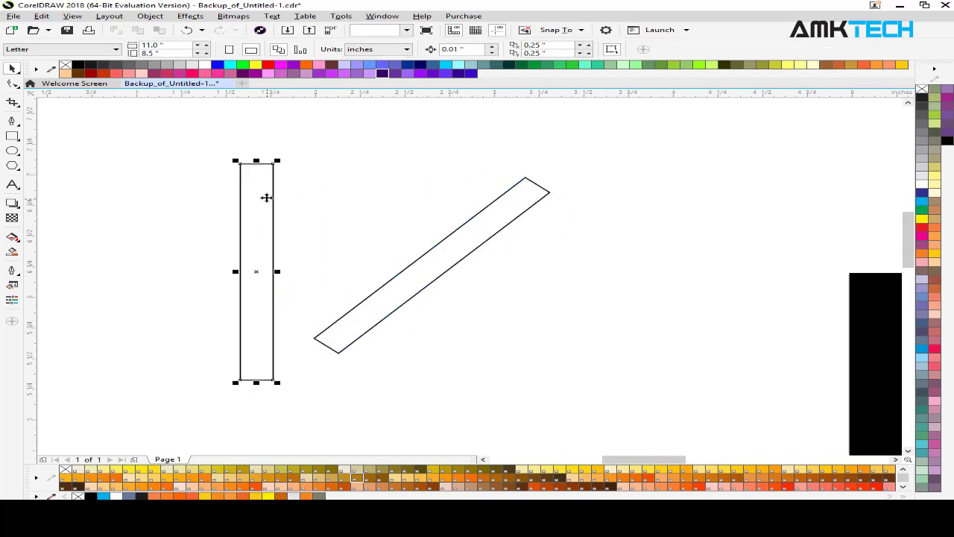
pyautogui.click(266, 183)
pyautogui.moveTo(256, 161); pyautogui.dragTo(254, 301)
pyautogui.click(255, 295)
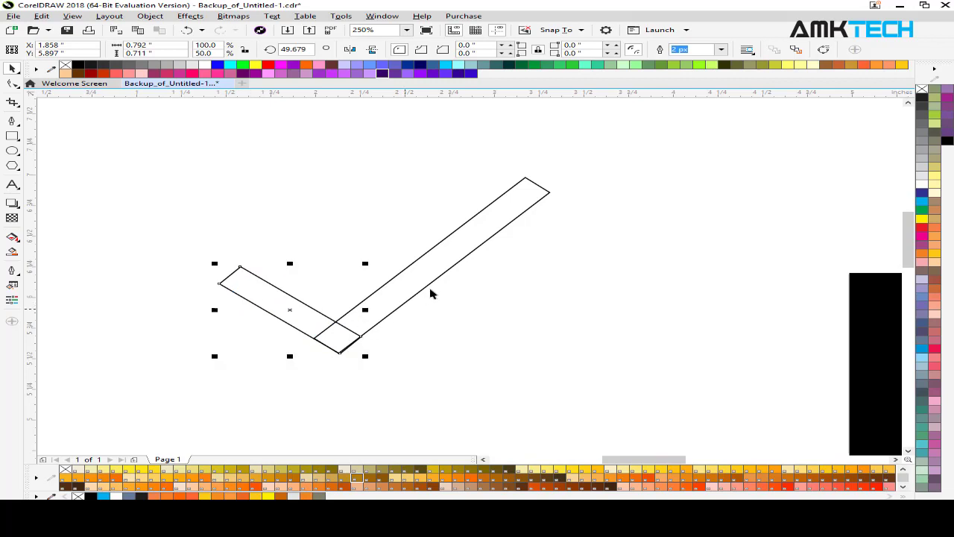
# - Weld the two bars into a check mark and place it, scaled down, just outside the page's lower left edge
pyautogui.click(425, 51)
pyautogui.scroll(-2, 369, 163)
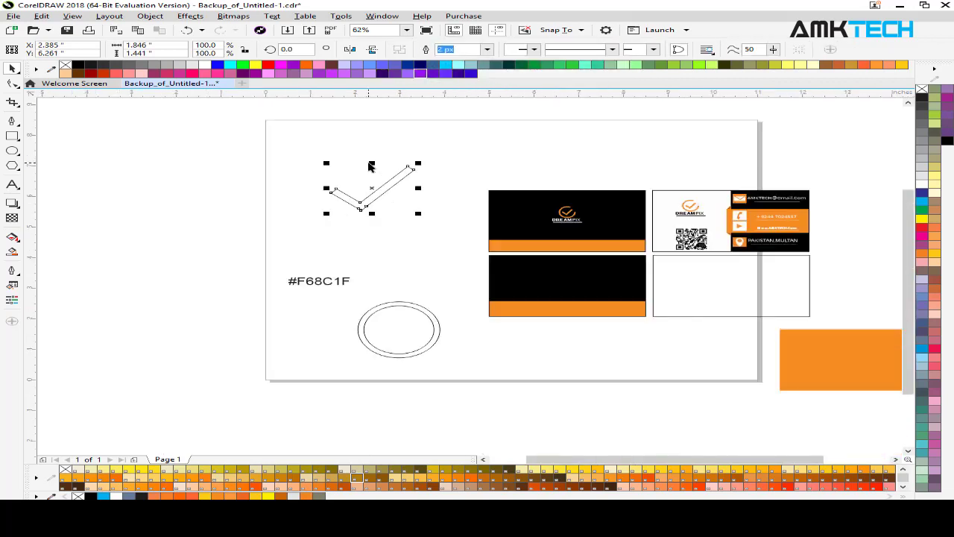
pyautogui.moveTo(382, 187); pyautogui.dragTo(443, 321)
pyautogui.moveTo(465, 291); pyautogui.dragTo(197, 309)
# - Draw an upright rectangle about 1.12 by 3.83 inches above the ring and fill it with black
pyautogui.click(11, 136)
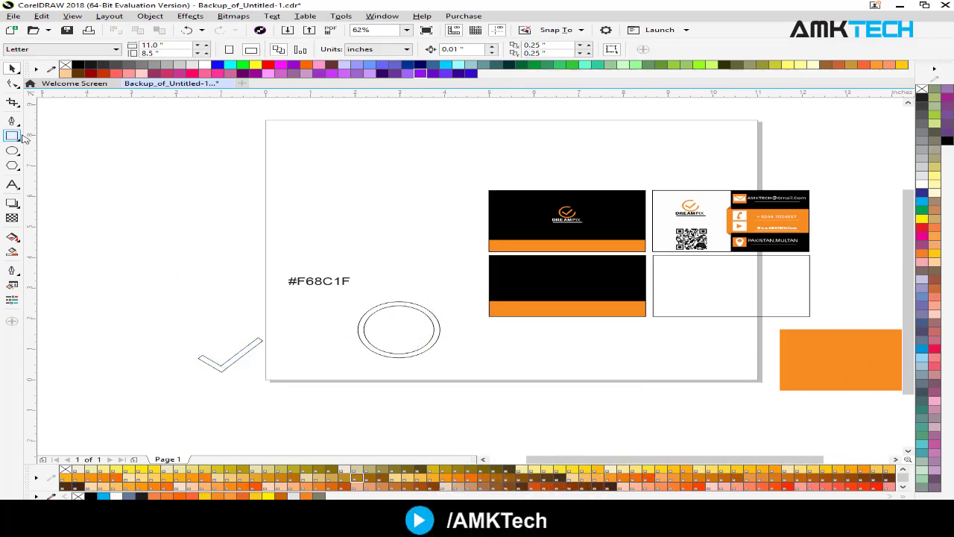
pyautogui.moveTo(467, 144); pyautogui.dragTo(416, 262)
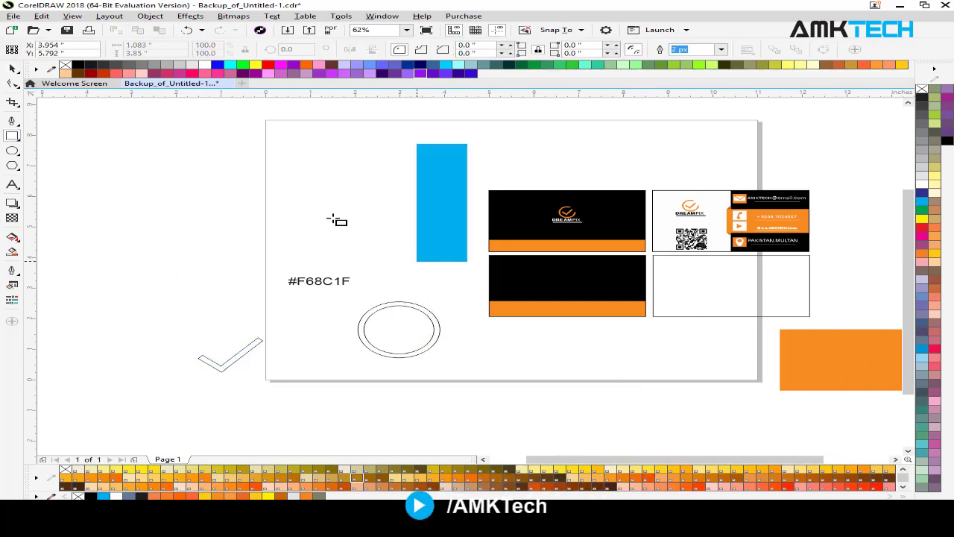
pyautogui.click(11, 68)
pyautogui.click(923, 98)
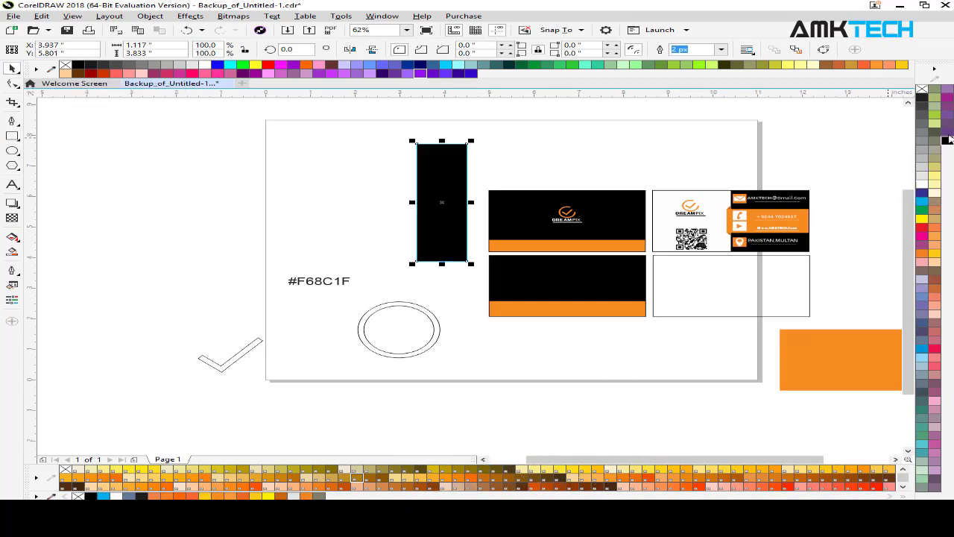
# - Rotate the black rectangle to about 305.2°, scale it to about 88% and lay it across the ring's upper right side
pyautogui.moveTo(448, 166); pyautogui.dragTo(498, 252)
pyautogui.click(414, 233)
pyautogui.moveTo(433, 266); pyautogui.dragTo(498, 289)
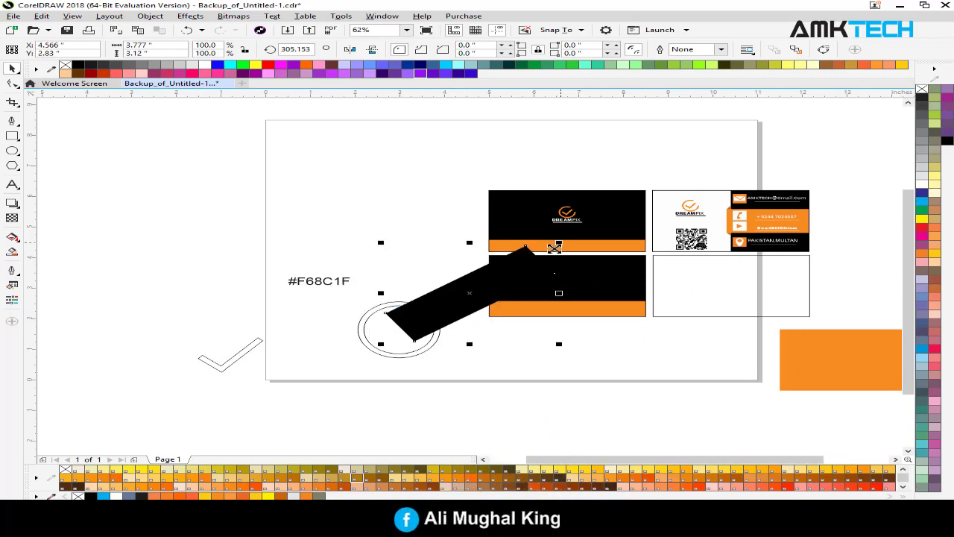
pyautogui.moveTo(554, 247); pyautogui.dragTo(548, 248)
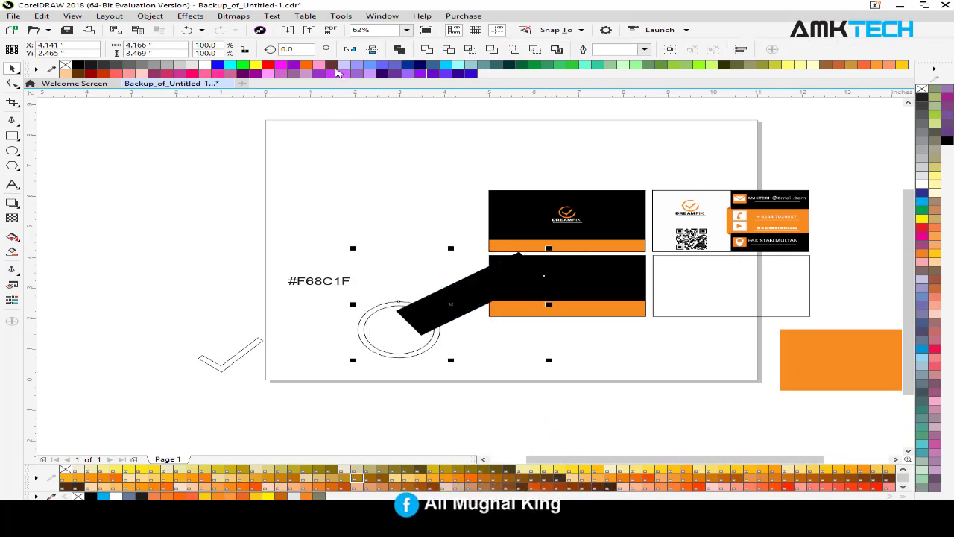
# - Trim the ring with the diagonal black bar and delete the bar
pyautogui.click(381, 157)
pyautogui.click(456, 300)
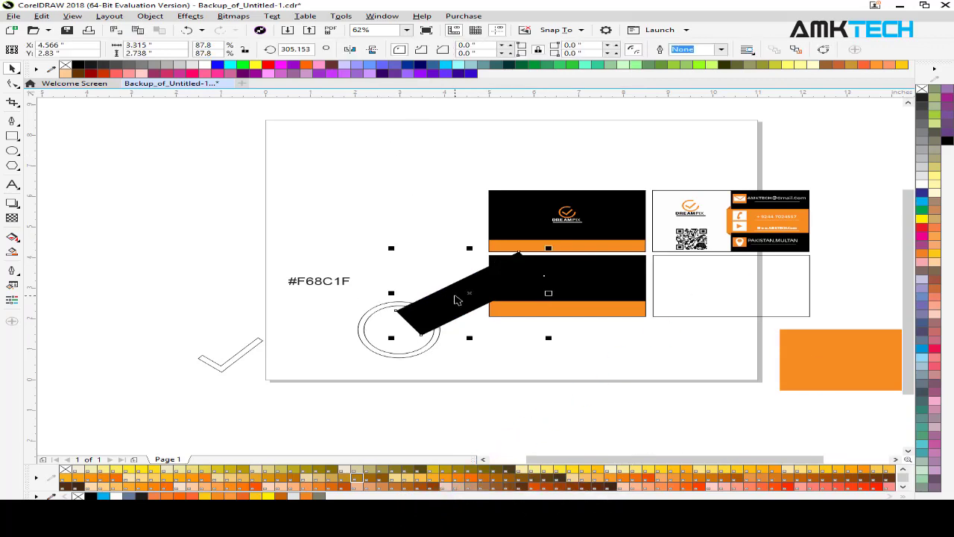
pyautogui.press('Delete')
# - Place the check mark inside the open ring, scaled to about 78%
pyautogui.moveTo(286, 359); pyautogui.dragTo(401, 340)
pyautogui.keyDown('shift'); pyautogui.click(436, 342); pyautogui.keyUp('shift')
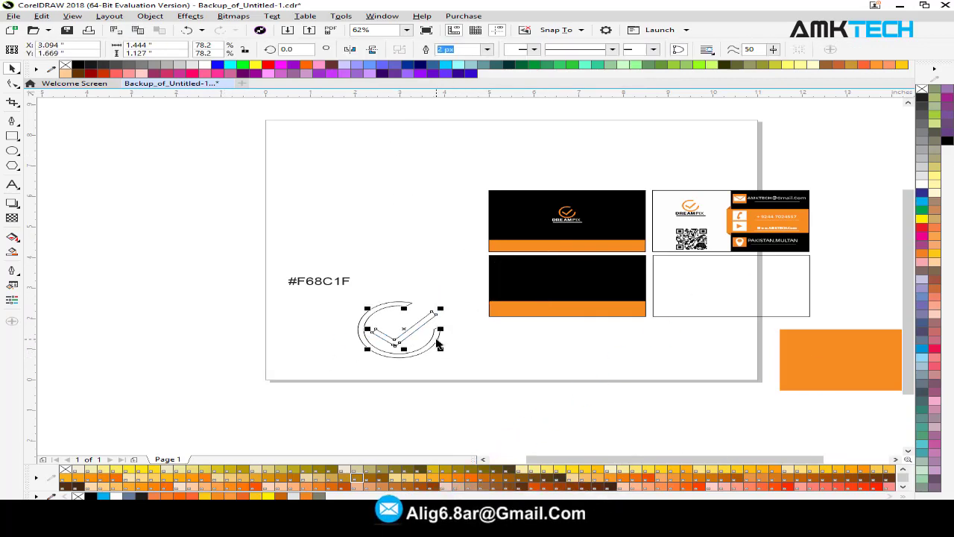
pyautogui.click(494, 366)
# - Fill the ring and check mark with orange sampled from the card's strip, then group them without an outline
pyautogui.moveTo(455, 395); pyautogui.dragTo(457, 393)
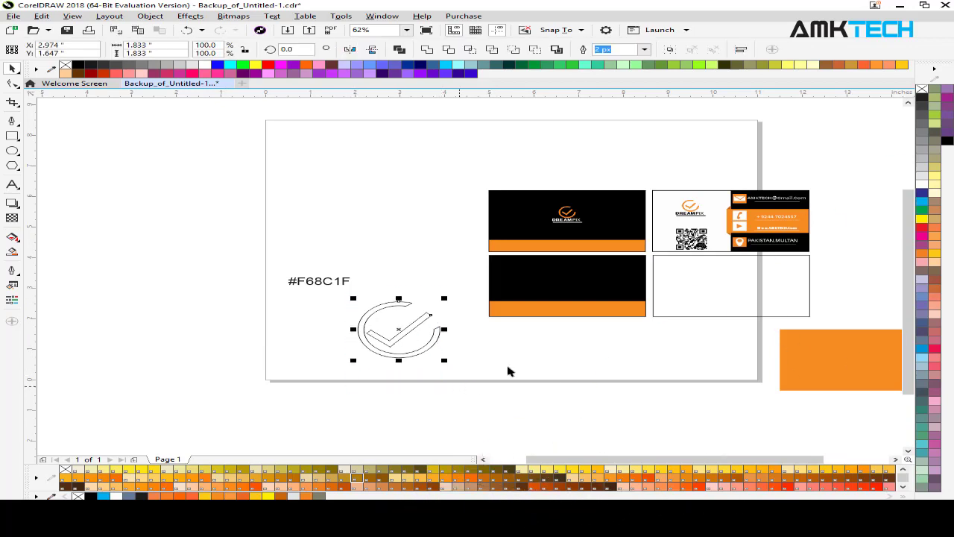
pyautogui.hotkey('shift', 'F11')
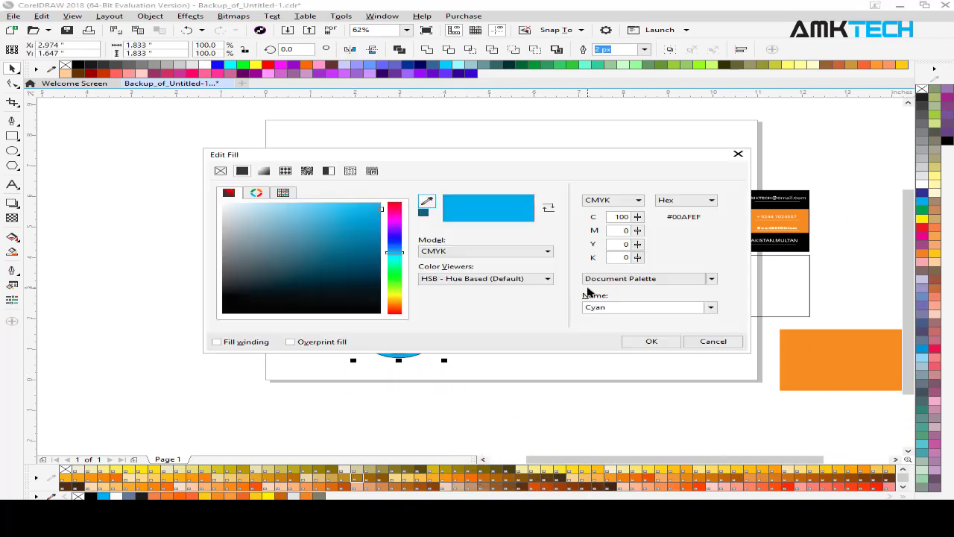
pyautogui.moveTo(524, 163); pyautogui.dragTo(255, 147)
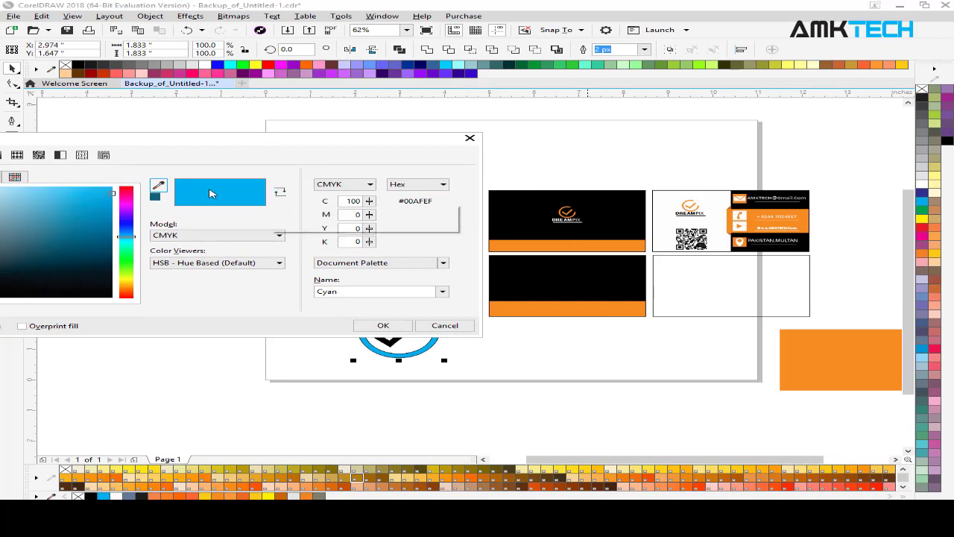
pyautogui.click(158, 185)
pyautogui.click(641, 308)
pyautogui.click(382, 325)
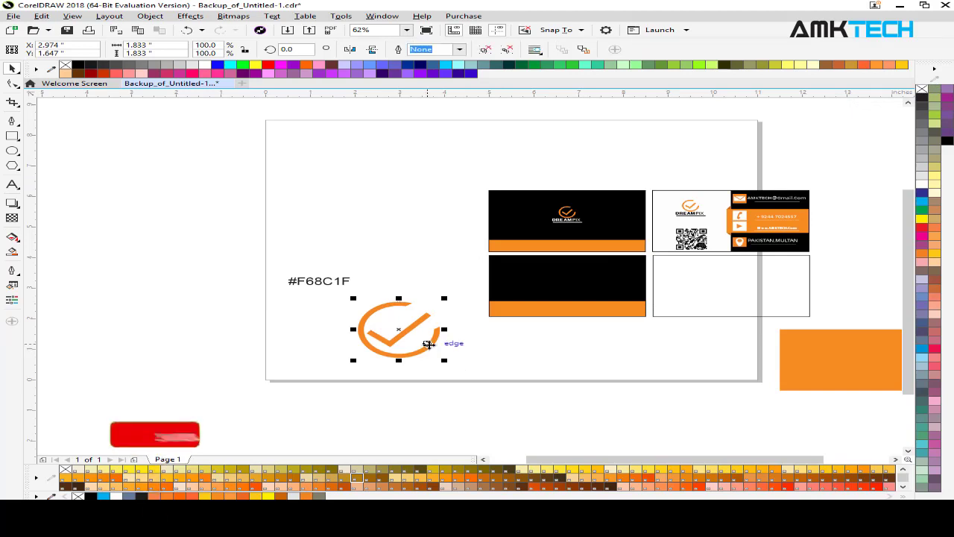
# - Try the orange logo at about 56% scale on the lower card's black area and delete it
pyautogui.moveTo(448, 298); pyautogui.dragTo(598, 269)
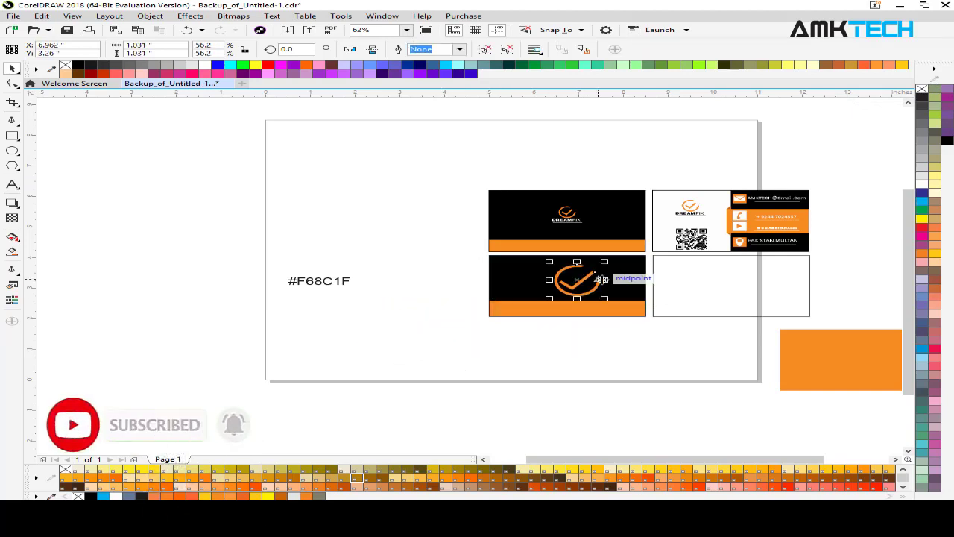
pyautogui.scroll(4, 614, 274)
pyautogui.scroll(-5, 604, 221)
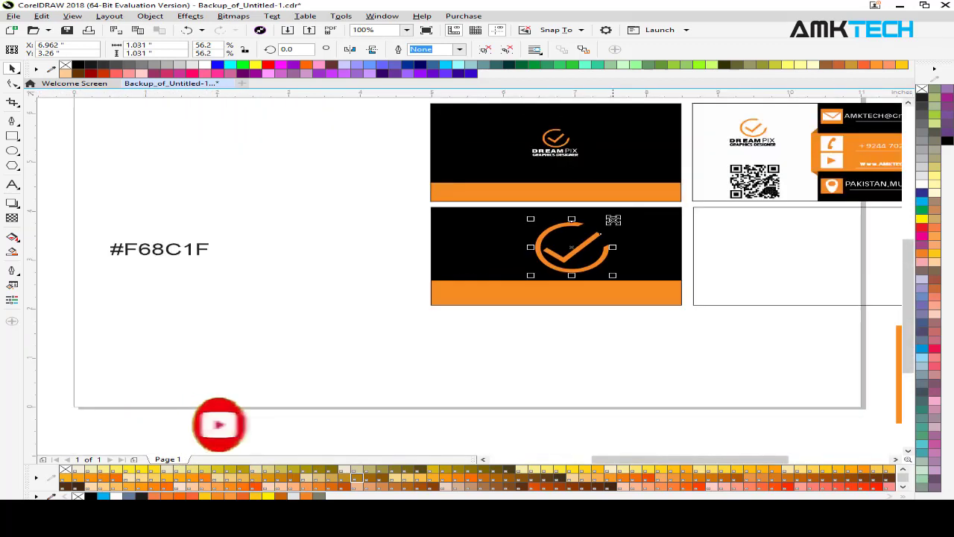
pyautogui.moveTo(615, 218); pyautogui.dragTo(310, 269)
pyautogui.press('Delete')
# - Copy the DREAMPIX logo with its text from the finished black card and centre it on the lower black card
pyautogui.click(505, 124)
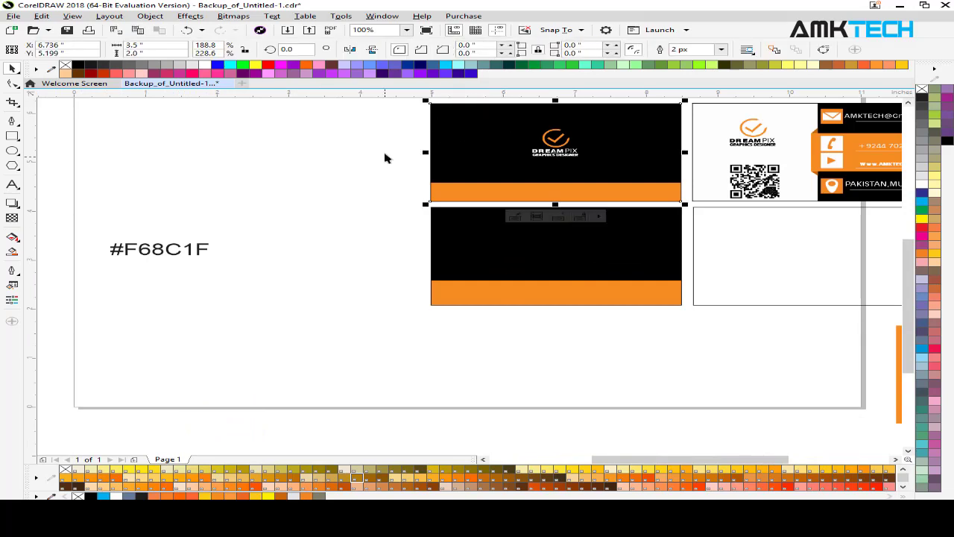
pyautogui.moveTo(387, 125); pyautogui.dragTo(568, 241)
pyautogui.keyDown('shift'); pyautogui.click(643, 239); pyautogui.keyUp('shift')
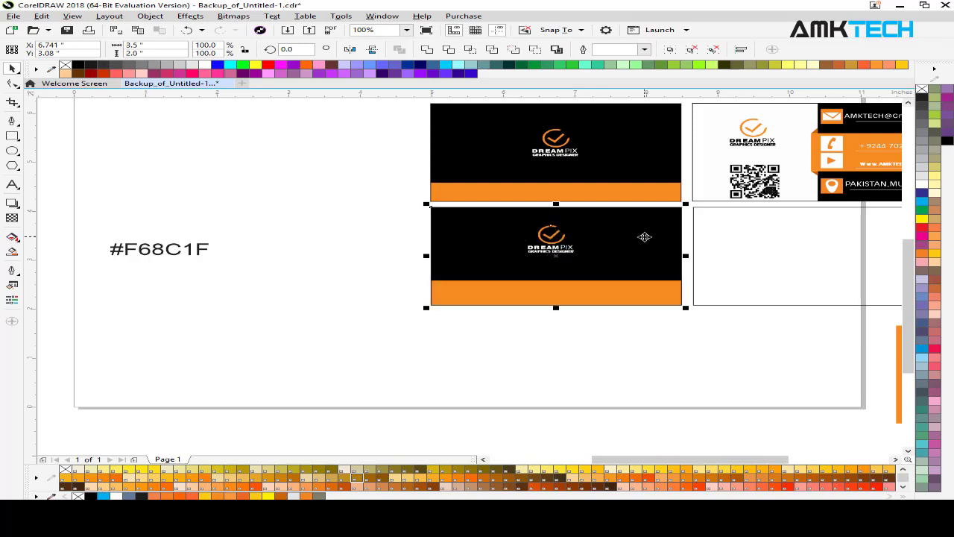
pyautogui.press('c')
pyautogui.press('e')
pyautogui.click(394, 330)
# - Move the copied DREAMPIX logo slightly up within the lower card's black area
pyautogui.scroll(-2, 326, 261)
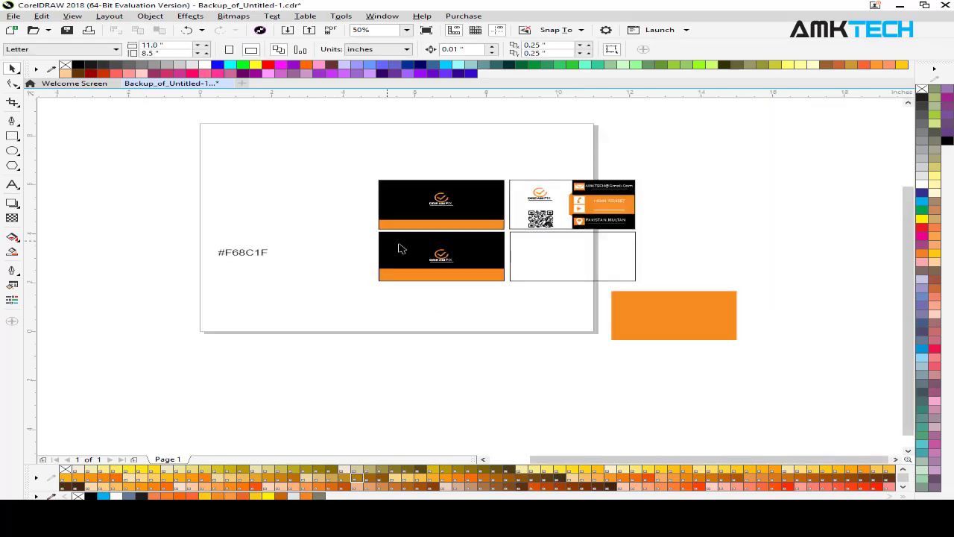
pyautogui.scroll(2, 422, 251)
pyautogui.click(454, 261)
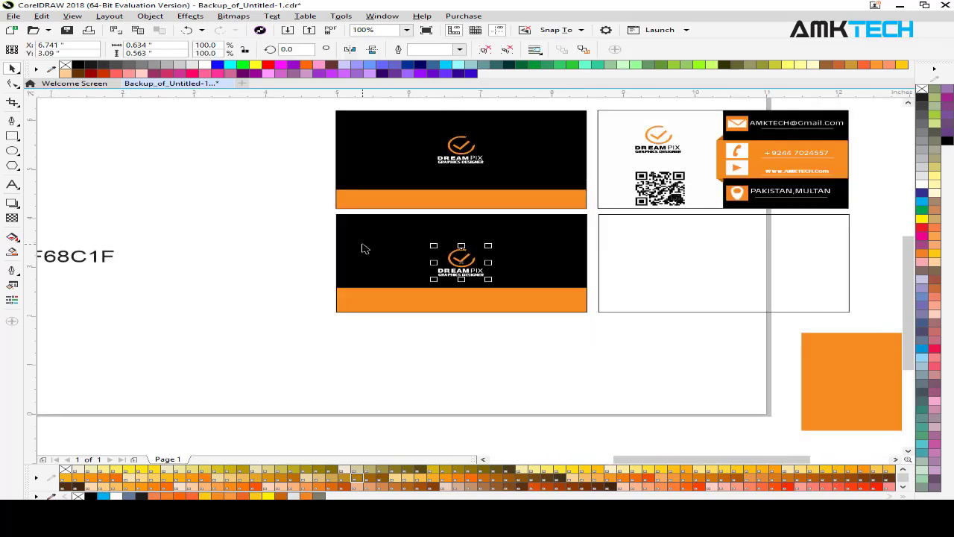
pyautogui.click(790, 255)
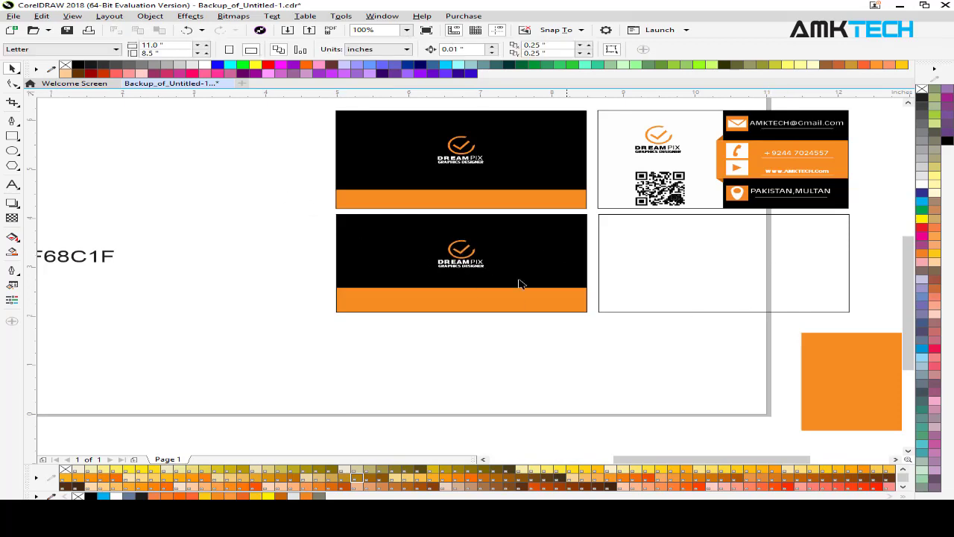
# - Move the orange rectangle against a vertical guide through the blank card's centre and stretch it to about 2.58 inches high
pyautogui.click(770, 279)
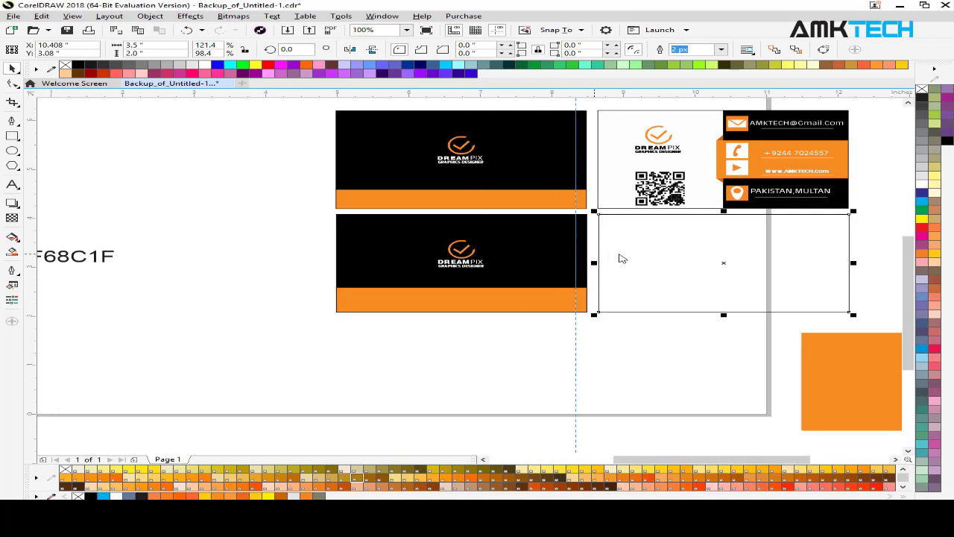
pyautogui.moveTo(846, 358); pyautogui.dragTo(774, 253)
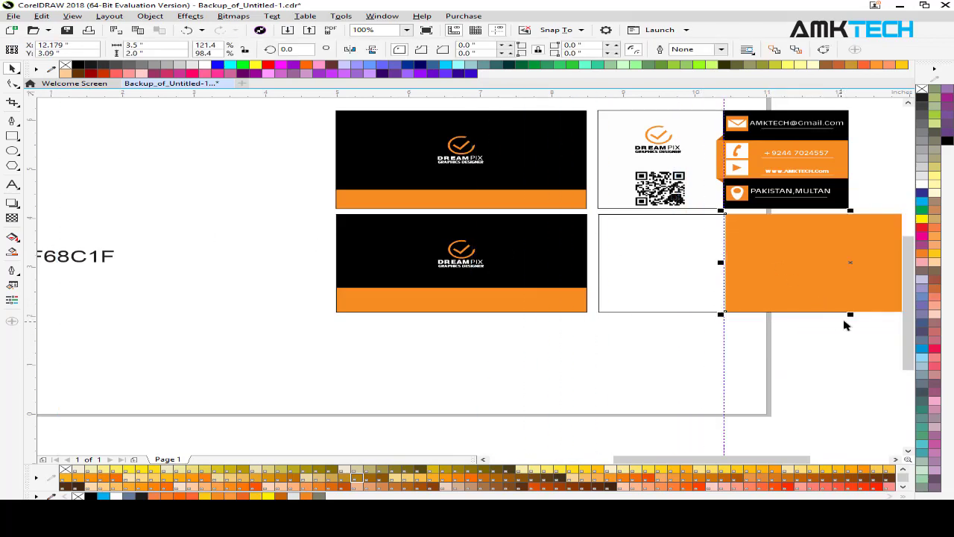
pyautogui.moveTo(853, 321); pyautogui.dragTo(853, 336)
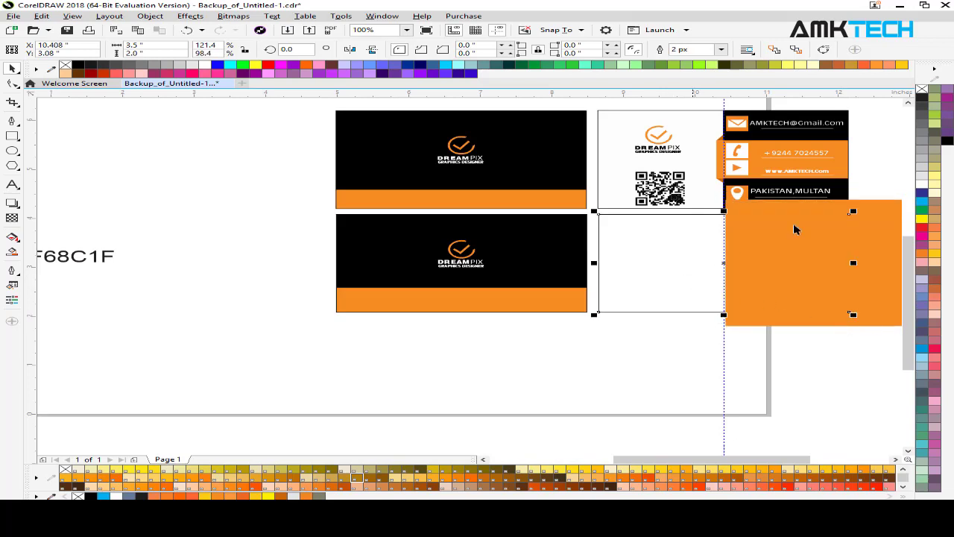
# - Fill the blank card with white and the rectangle overlapping its right half with black
pyautogui.click(919, 185)
pyautogui.click(811, 409)
pyautogui.click(888, 259)
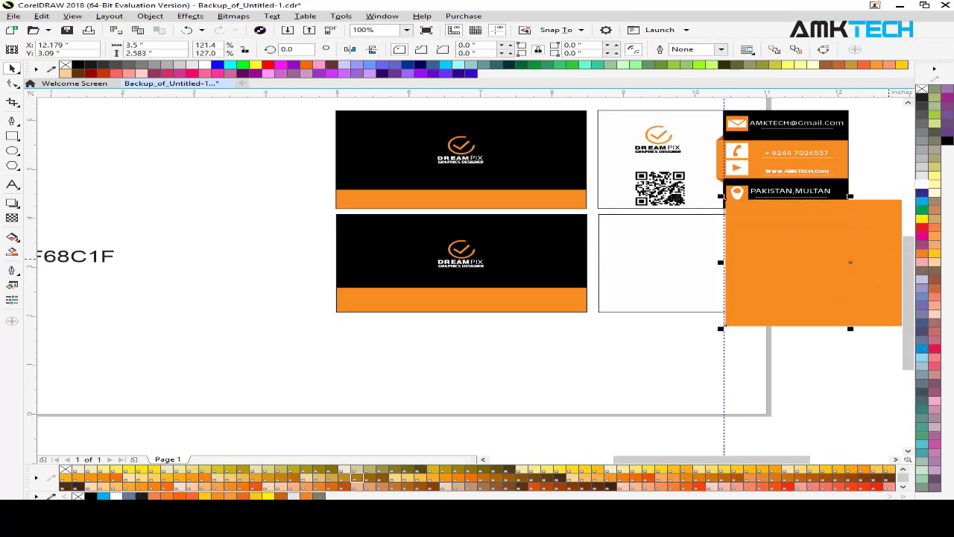
pyautogui.click(947, 140)
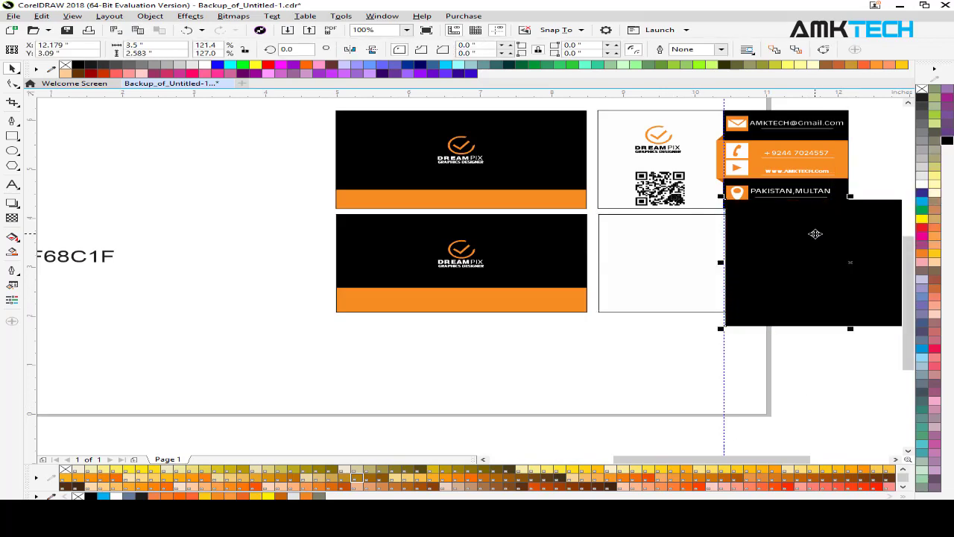
# - Clip the black rectangle inside the white card so it fills only the card's right half
pyautogui.click(698, 238)
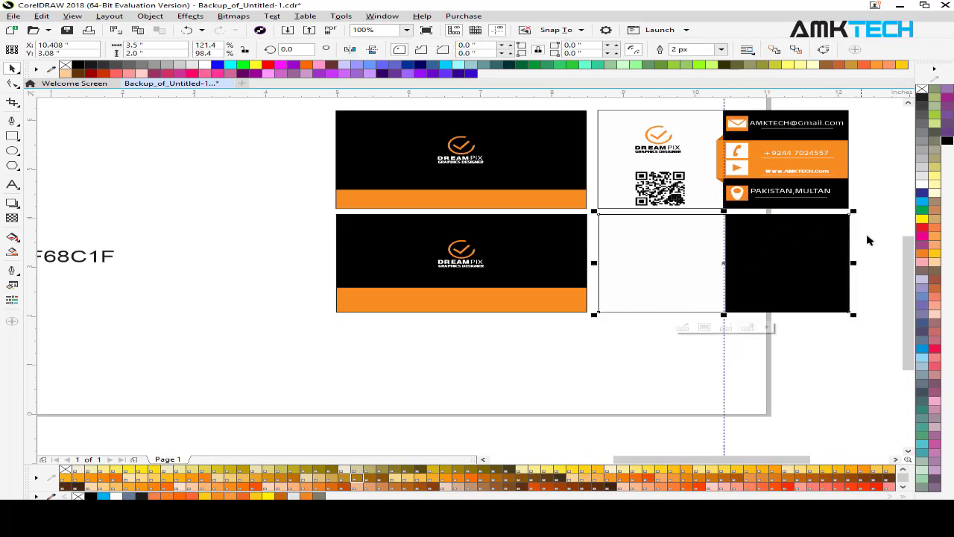
pyautogui.click(868, 240)
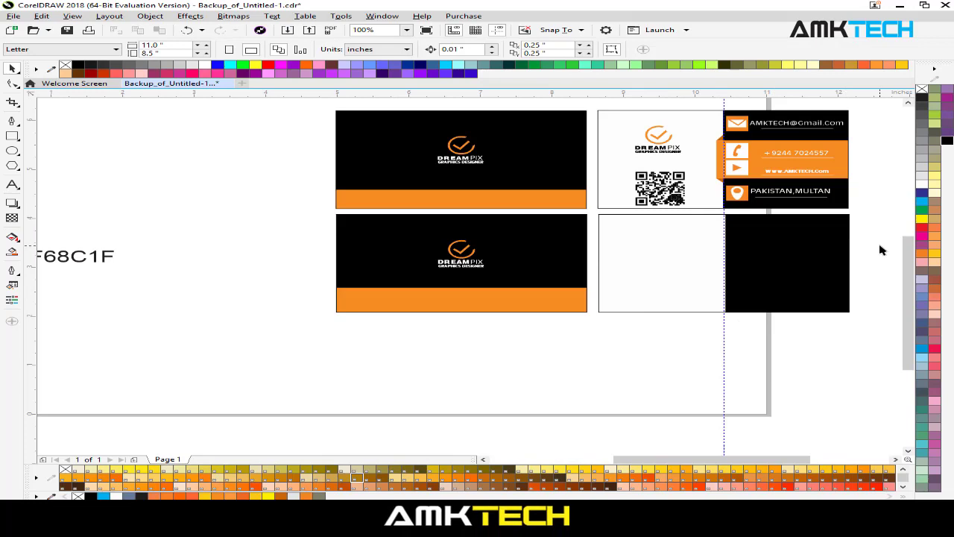
# - Draw a cyan rectangle about 2.63 by 1.07 inches and centre it vertically over the new card's black half, overlapping the white
pyautogui.click(12, 135)
pyautogui.moveTo(138, 300); pyautogui.dragTo(327, 353)
pyautogui.click(12, 69)
pyautogui.moveTo(253, 321); pyautogui.dragTo(817, 257)
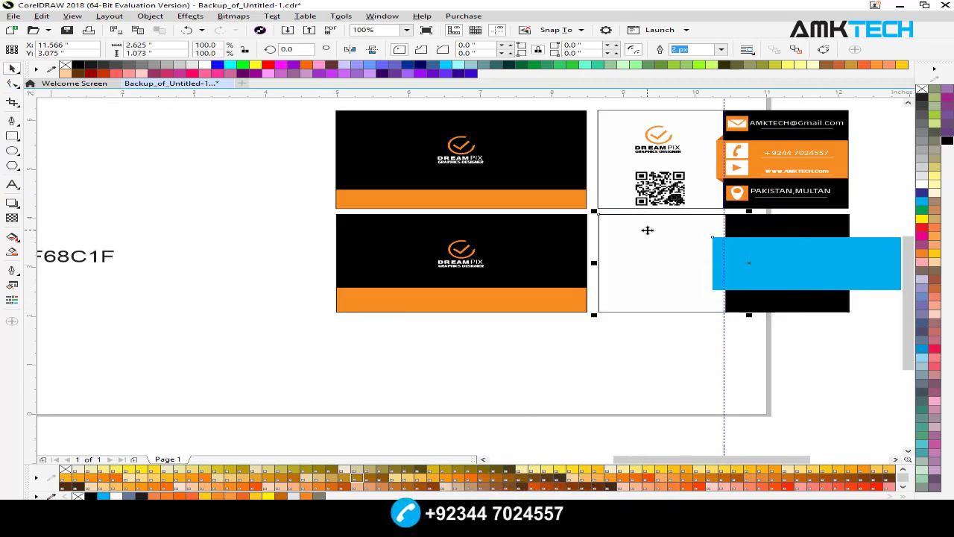
pyautogui.click(827, 273)
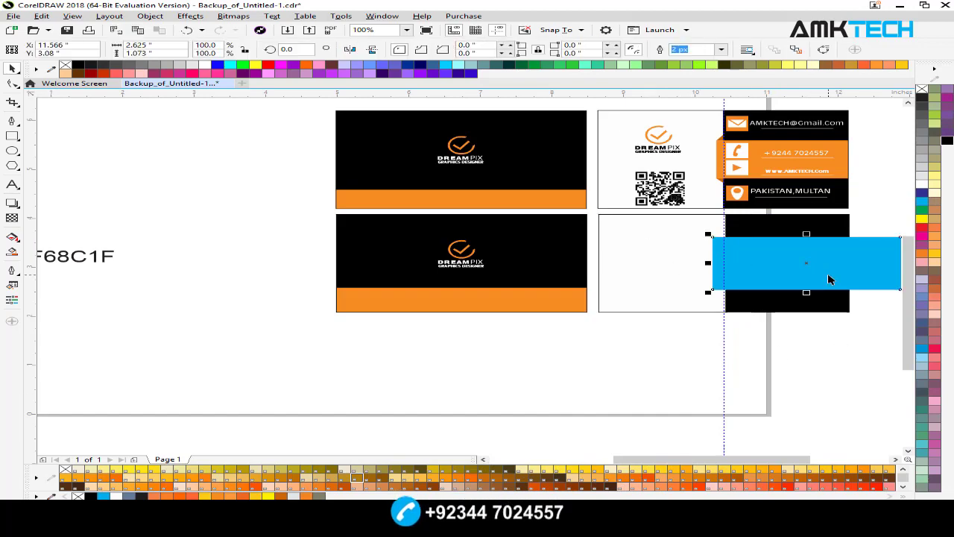
# - Fill the cyan rectangle with orange sampled from the card's strip and remove its outline
pyautogui.hotkey('shift', 'F11')
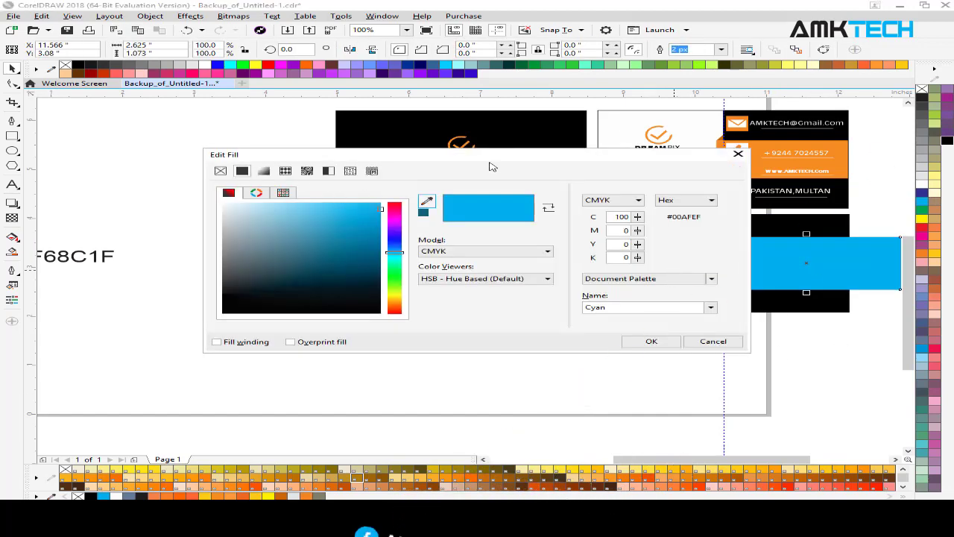
pyautogui.moveTo(489, 160); pyautogui.dragTo(453, 356)
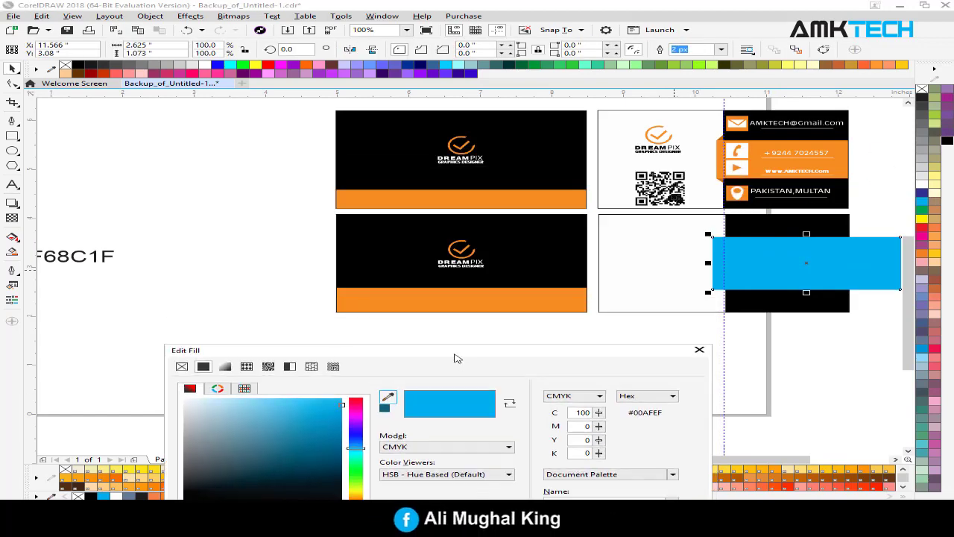
pyautogui.click(446, 307)
pyautogui.moveTo(596, 349); pyautogui.dragTo(579, 319)
pyautogui.click(525, 439)
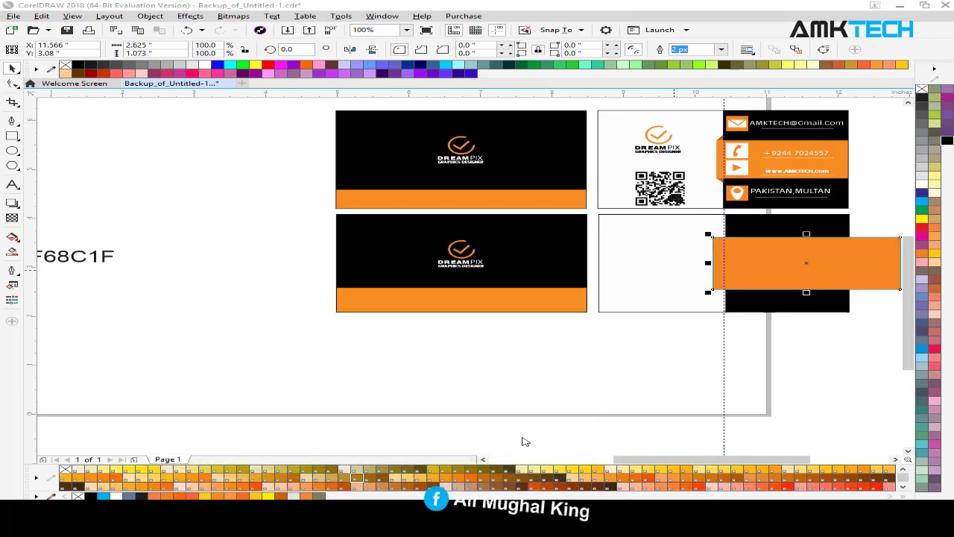
pyautogui.press('Escape')
pyautogui.rightClick(923, 89)
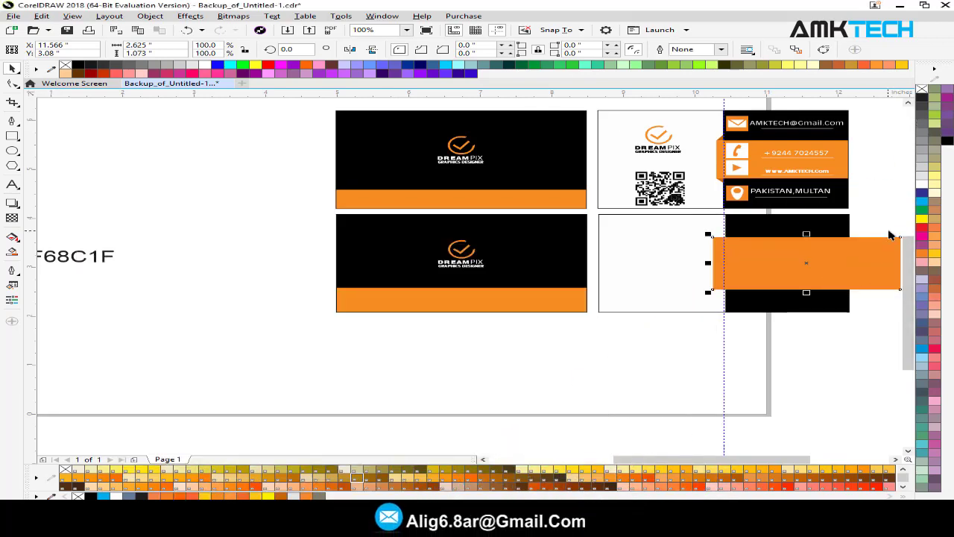
# - Draw a triangle about 0.18 by 0.15 inches with the Pen tool between the orange band's upper left corner and the black area
pyautogui.scroll(2, 890, 236)
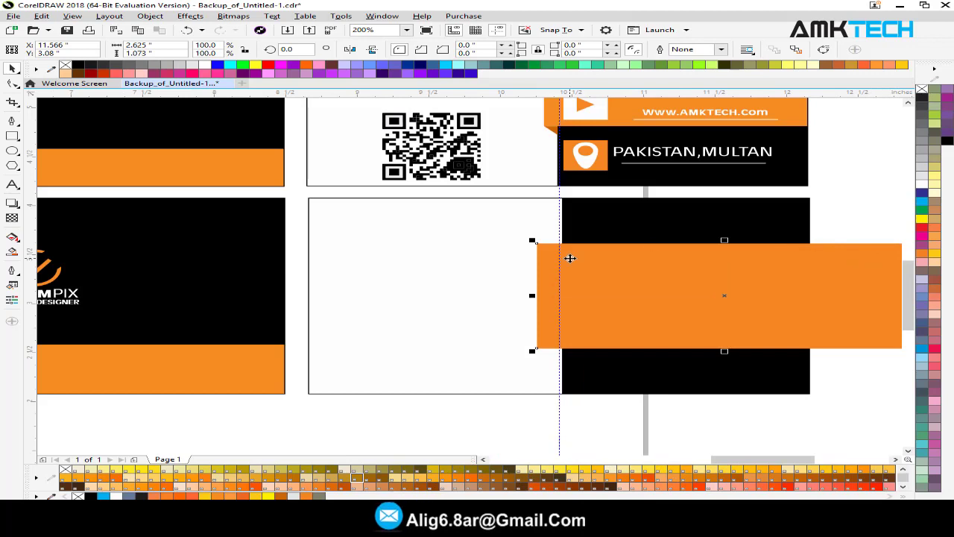
pyautogui.click(12, 121)
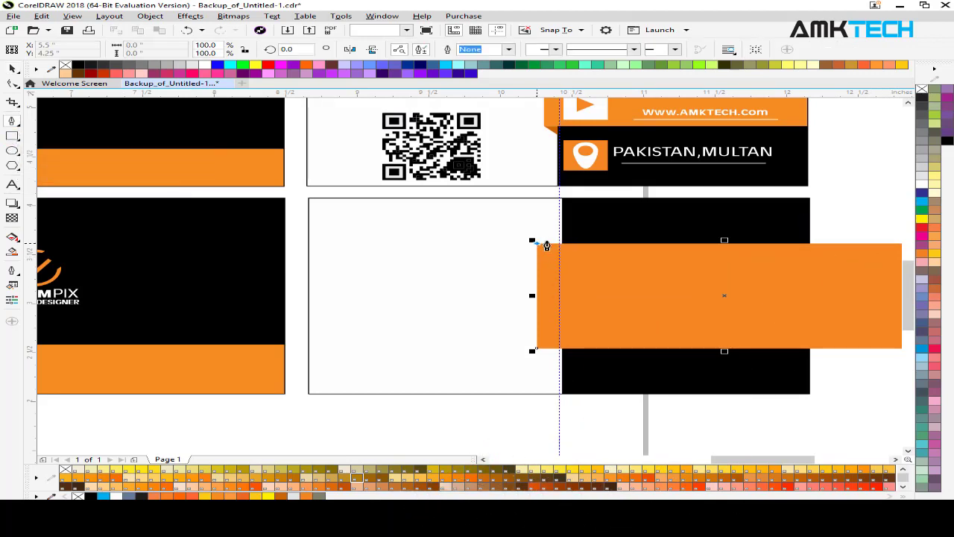
pyautogui.click(537, 243)
pyautogui.doubleClick(564, 229)
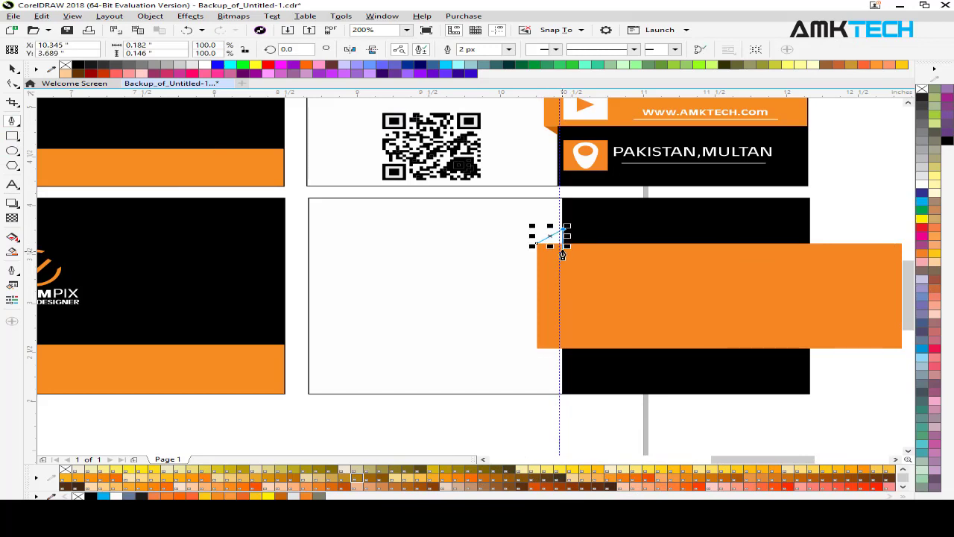
pyautogui.scroll(5, 562, 248)
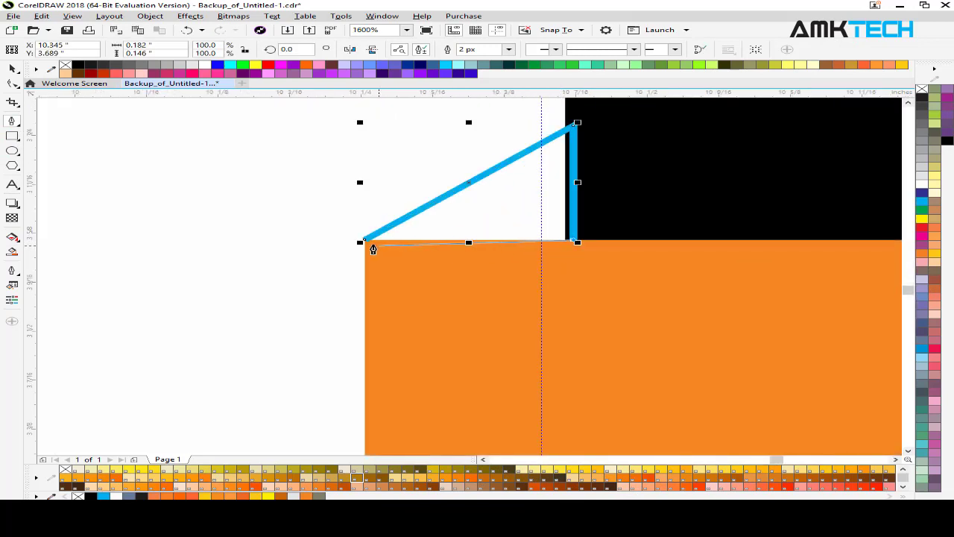
pyautogui.click(358, 251)
pyautogui.press('space')
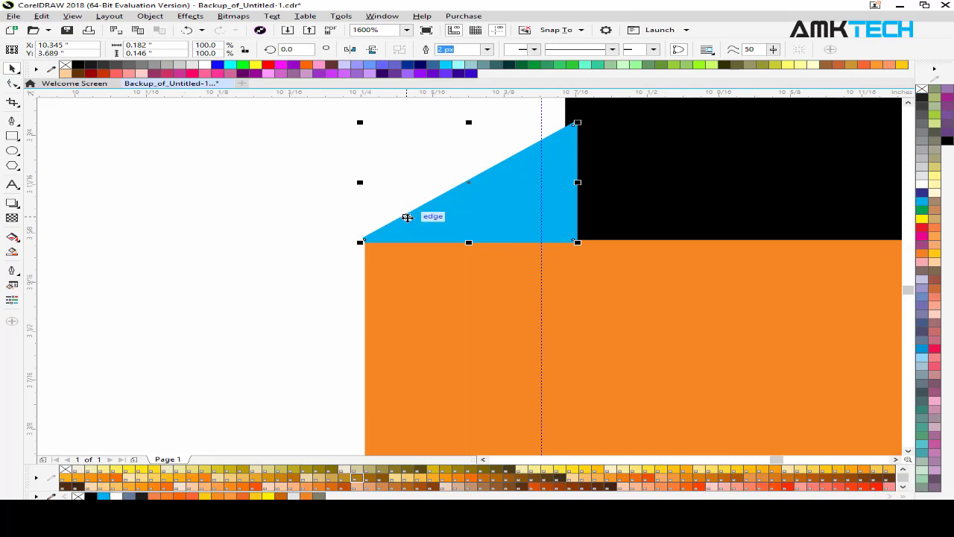
# - Sample the band's orange for the triangle, darken it to a reddish brown fill, and remove the triangle's outline
pyautogui.hotkey('shift', 'F11')
pyautogui.click(426, 201)
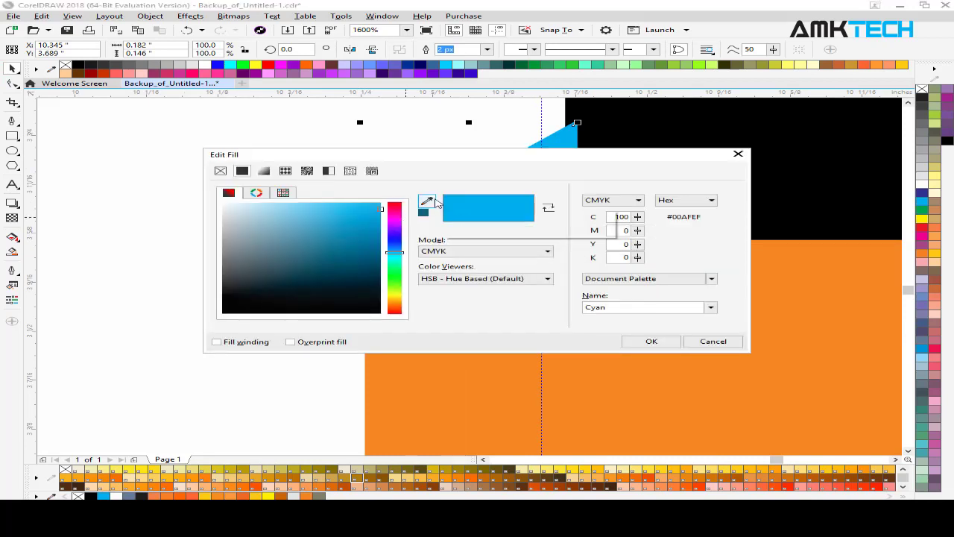
pyautogui.click(788, 300)
pyautogui.moveTo(532, 155); pyautogui.dragTo(389, 230)
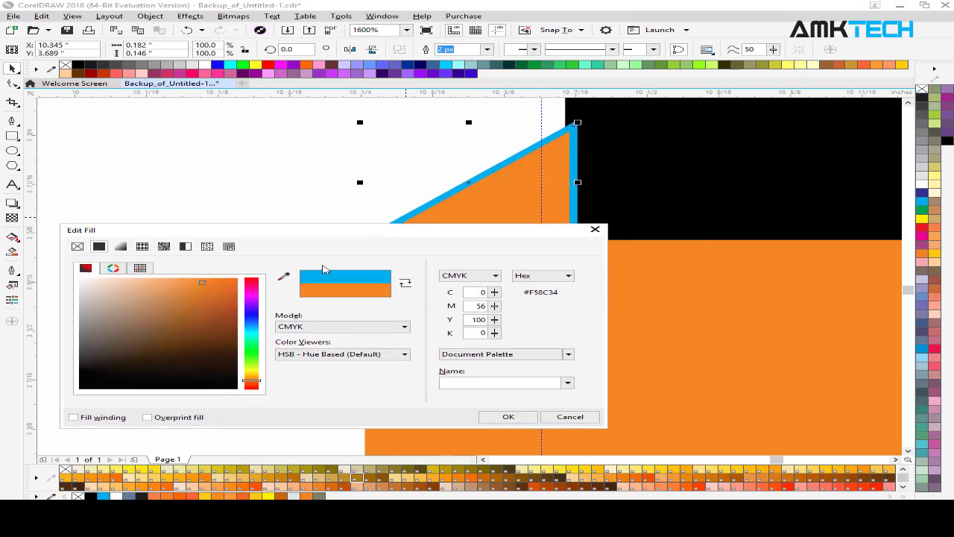
pyautogui.click(233, 314)
pyautogui.click(508, 417)
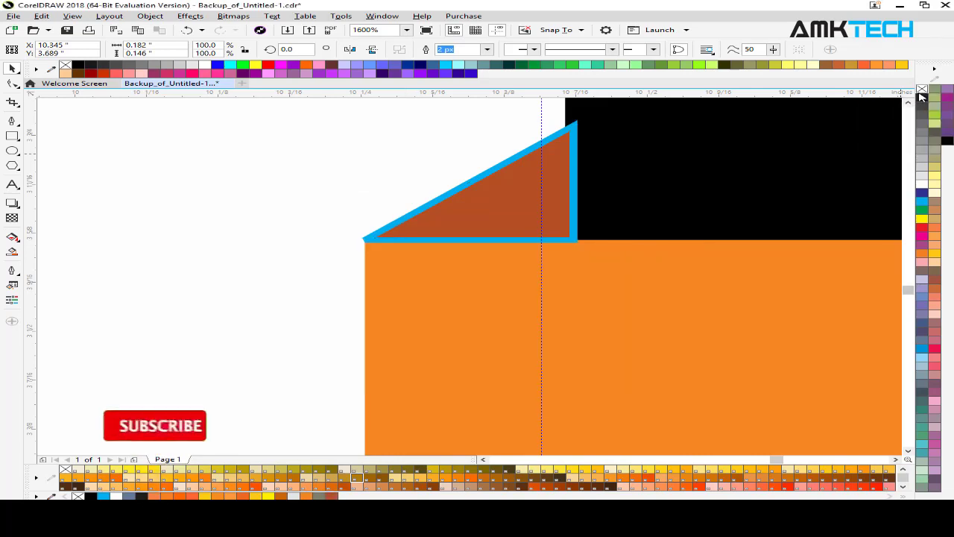
pyautogui.rightClick(922, 90)
# - Copy the dark triangle to the orange band's lower left corner and mirror it vertically to form the second fold
pyautogui.scroll(-4, 690, 132)
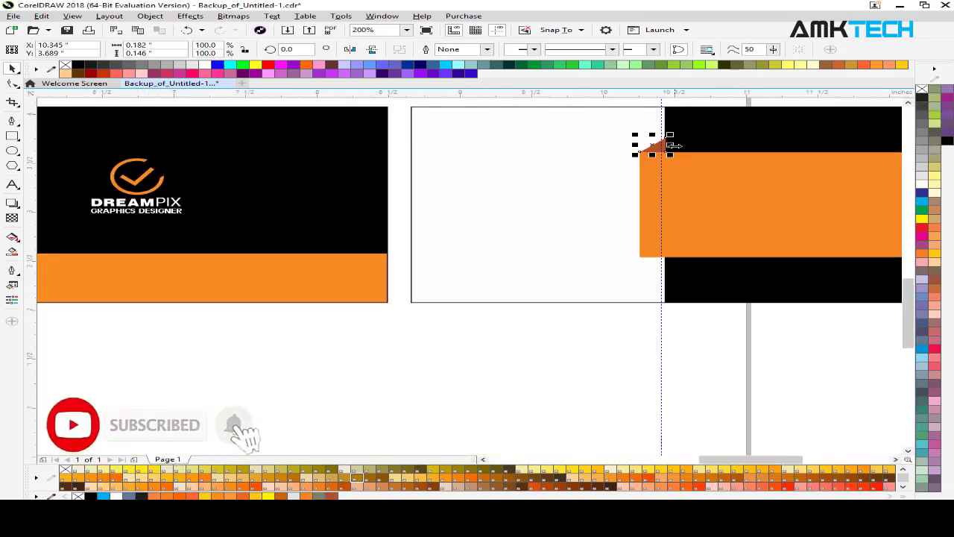
pyautogui.moveTo(660, 145); pyautogui.dragTo(661, 258)
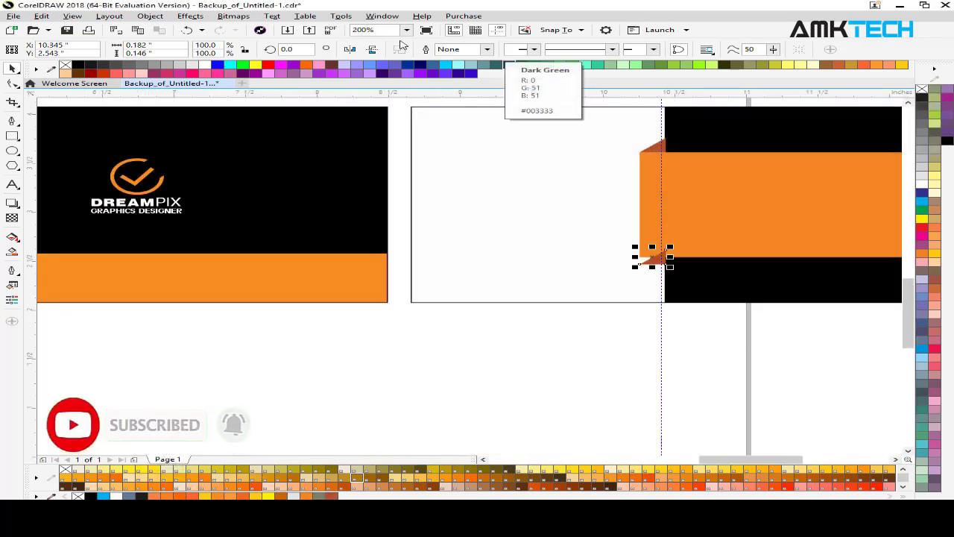
pyautogui.click(350, 49)
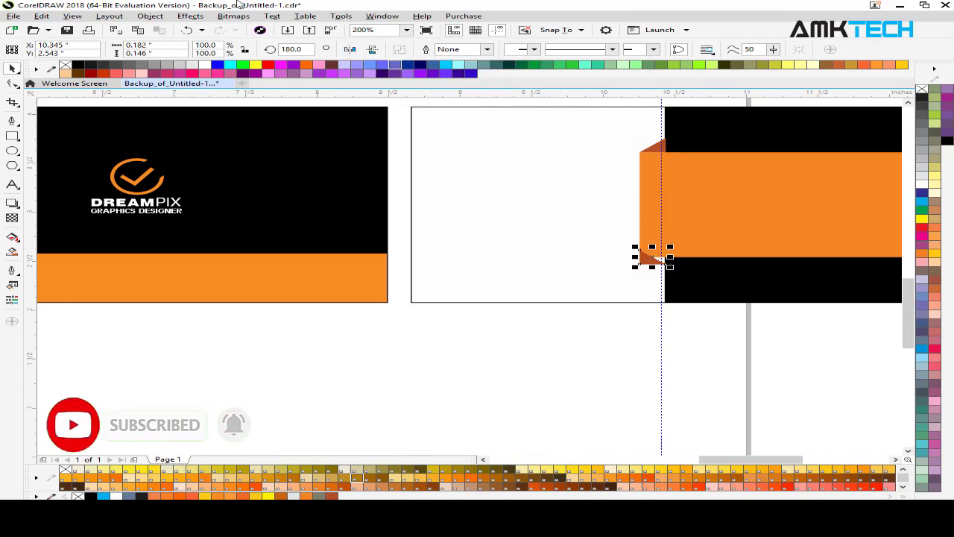
pyautogui.click(372, 50)
pyautogui.scroll(2, 730, 265)
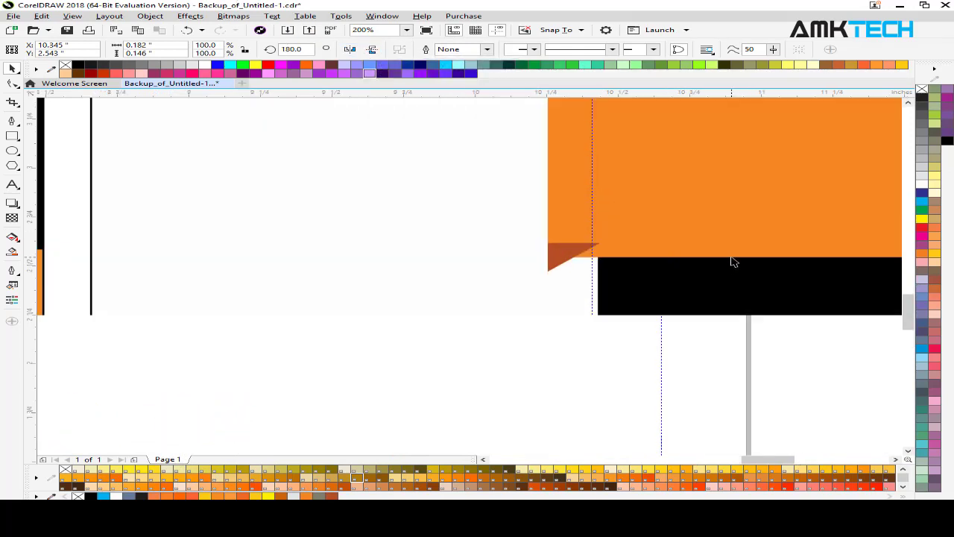
pyautogui.moveTo(583, 249); pyautogui.dragTo(586, 268)
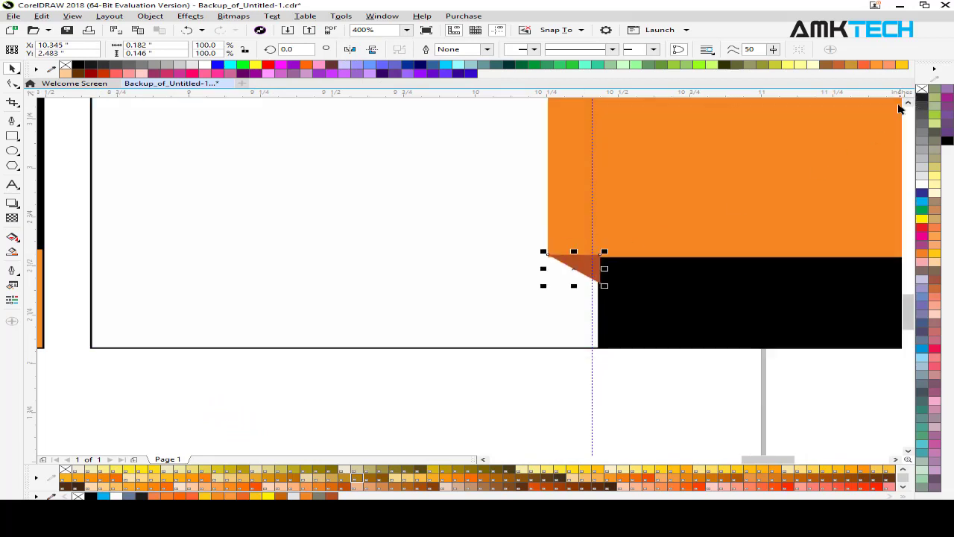
# - Align the lower fold triangle's upper edge and outer corner exactly with the orange band's lower left corner
pyautogui.click(900, 109)
pyautogui.scroll(3, 815, 169)
pyautogui.moveTo(579, 378); pyautogui.dragTo(584, 145)
pyautogui.hotkey('ctrl', 'z')
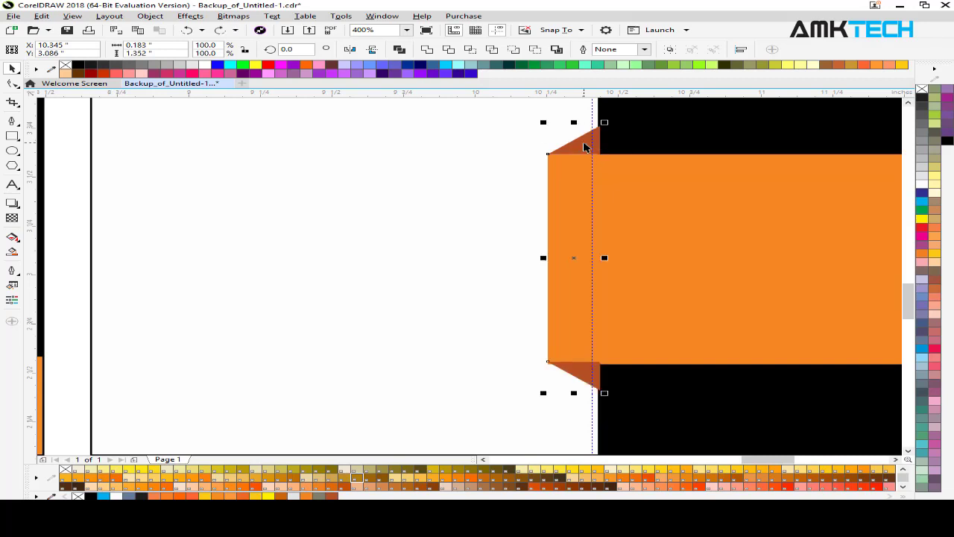
pyautogui.scroll(2, 554, 386)
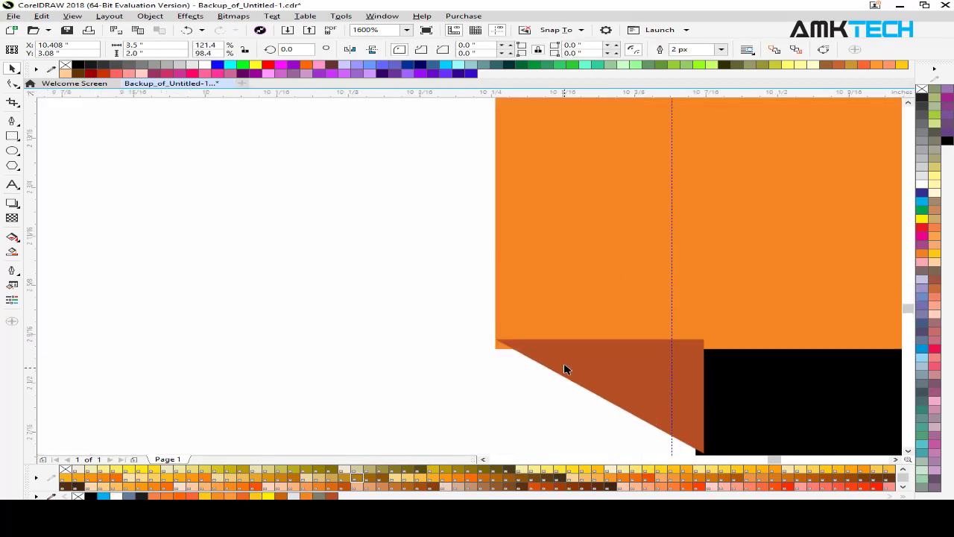
pyautogui.moveTo(578, 358); pyautogui.dragTo(585, 370)
pyautogui.scroll(-5, 506, 343)
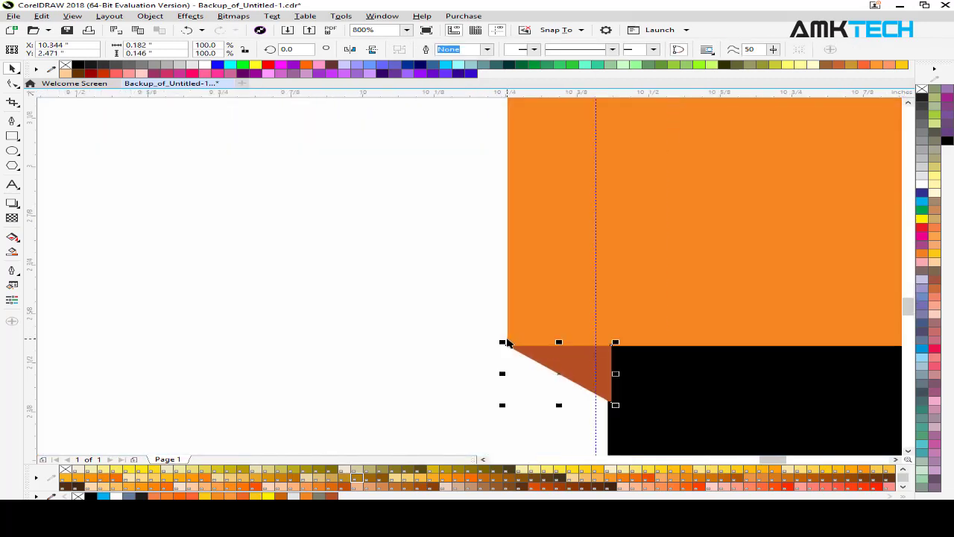
# - Clip the orange band and both fold triangles inside the white card with PowerClip
pyautogui.click(811, 195)
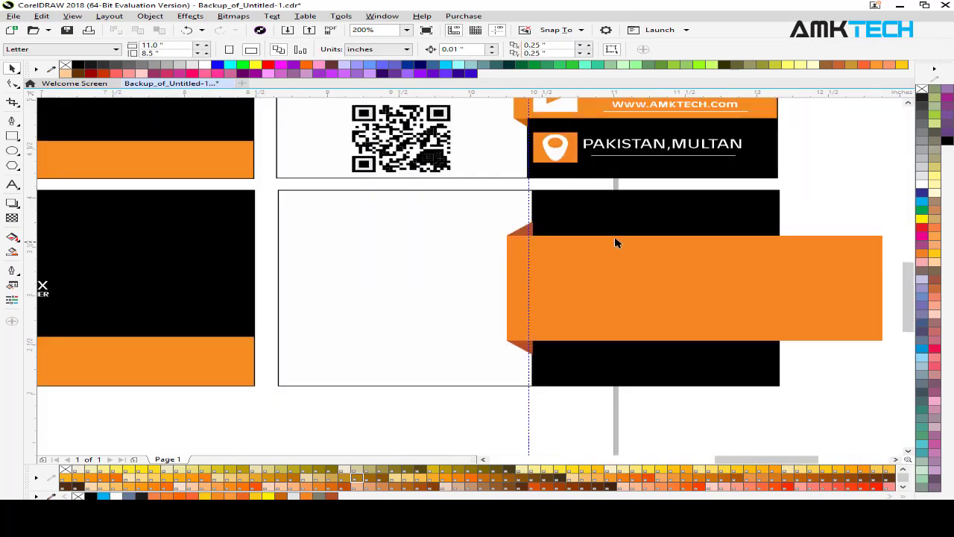
pyautogui.click(579, 229)
pyautogui.click(521, 229)
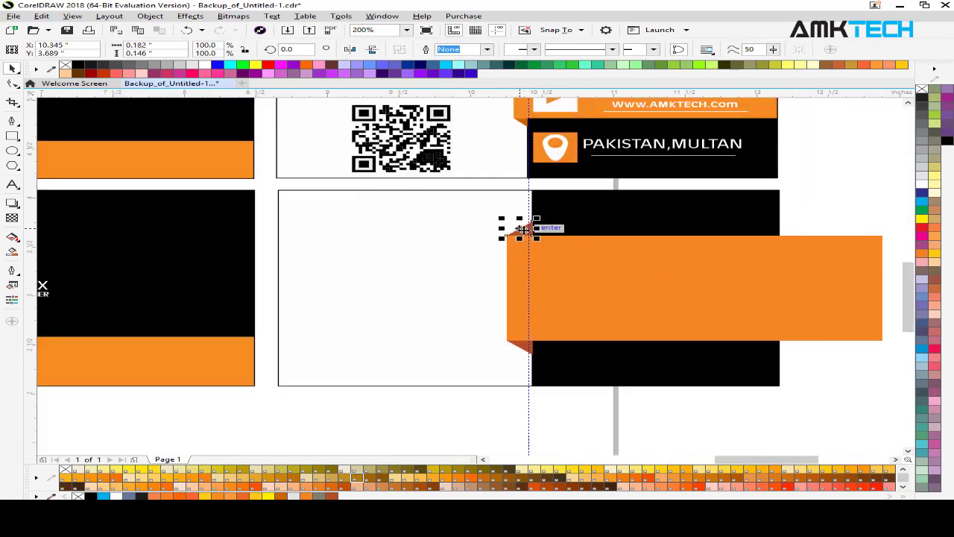
pyautogui.click(520, 217)
pyautogui.click(526, 347)
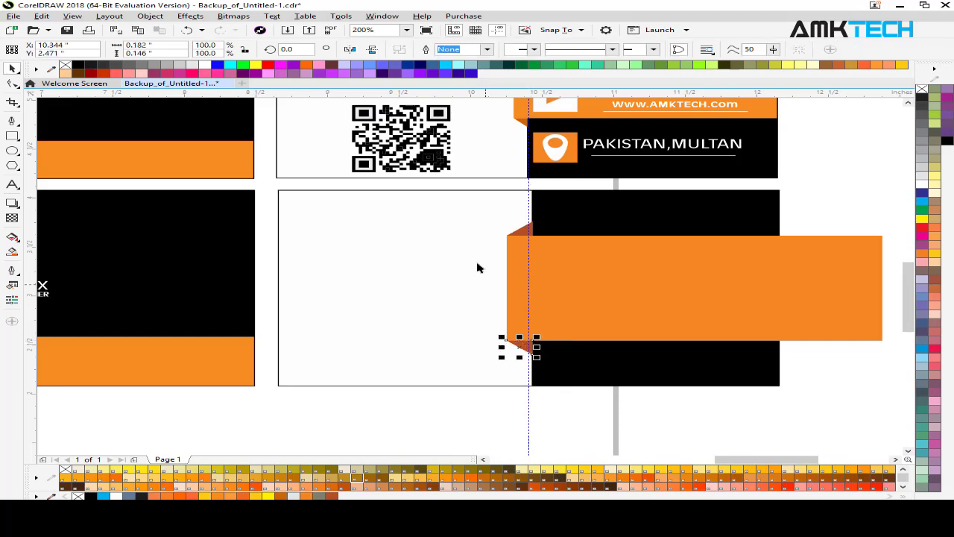
pyautogui.click(701, 261)
pyautogui.click(432, 221)
pyautogui.rightClick(433, 222)
pyautogui.click(488, 218)
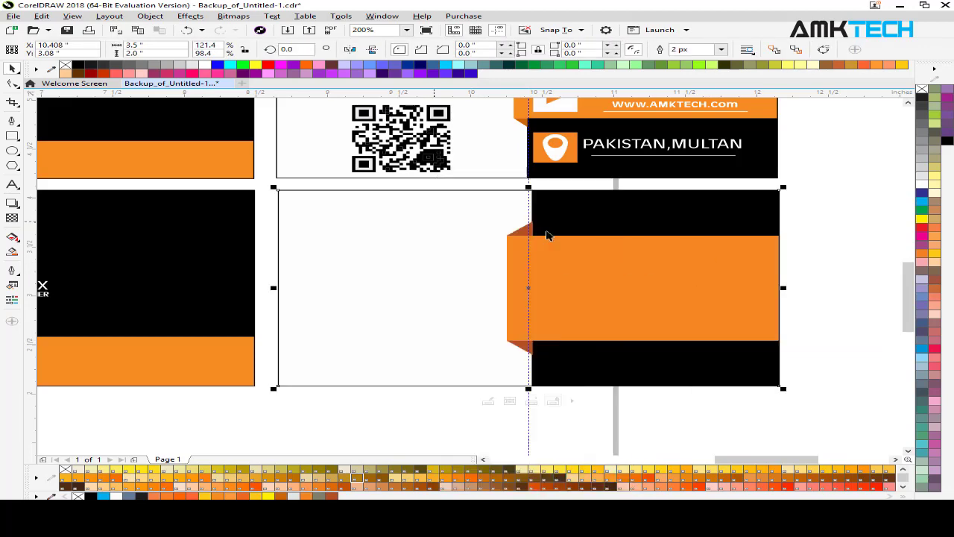
# - Try bringing the black rectangle to the front of the card's clipped contents
pyautogui.click(659, 217)
pyautogui.hotkey('shift', 'pageup')
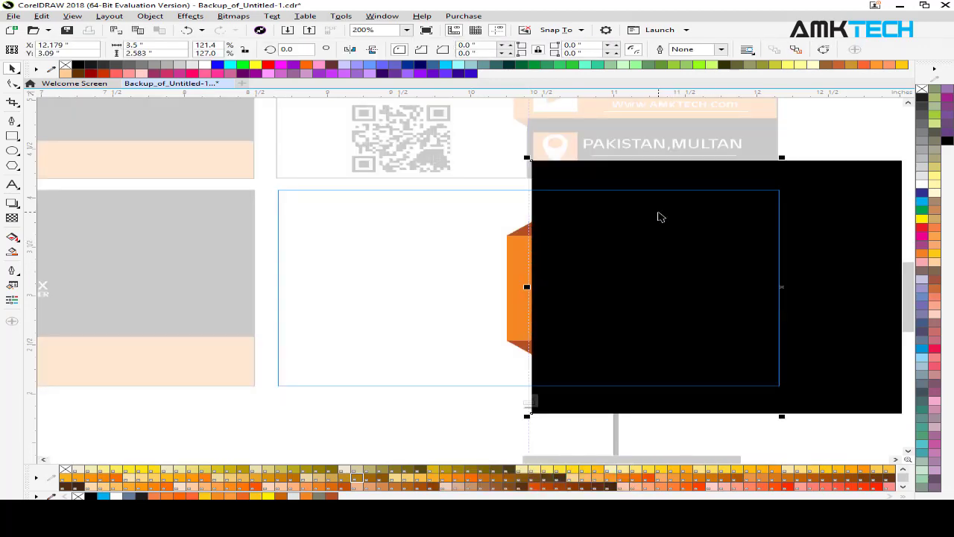
pyautogui.hotkey('ctrl', 'z')
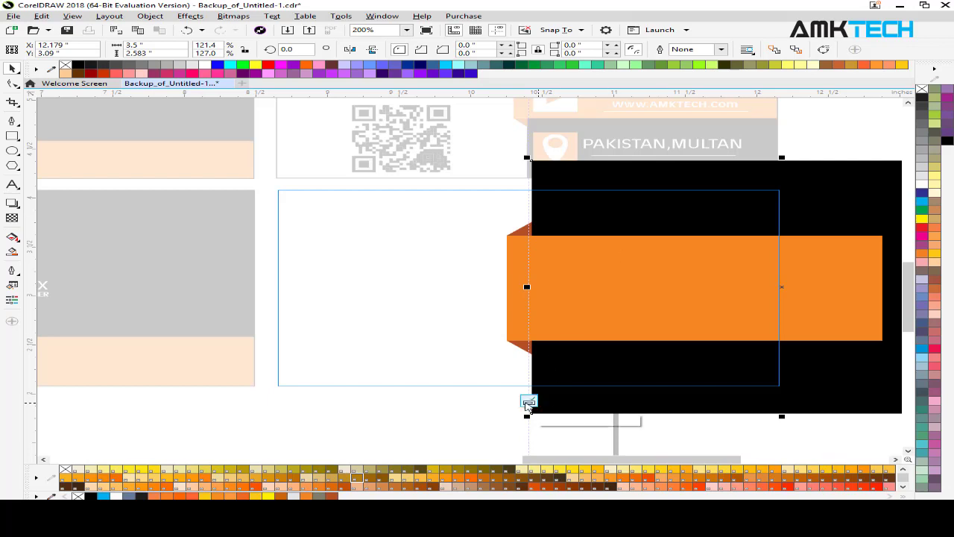
pyautogui.click(528, 404)
pyautogui.click(428, 410)
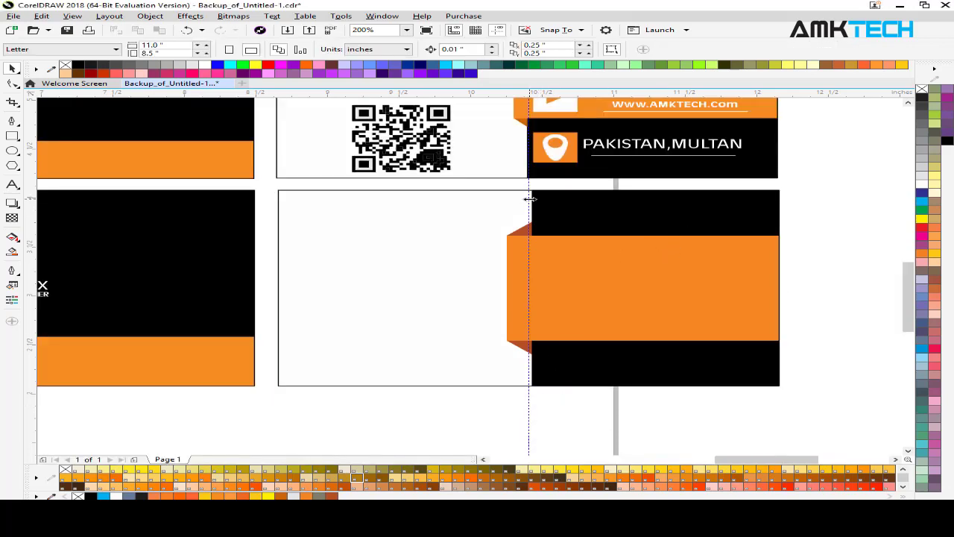
# - Copy the logo from the black front card onto the white half of the new contact card
pyautogui.scroll(-2, 739, 238)
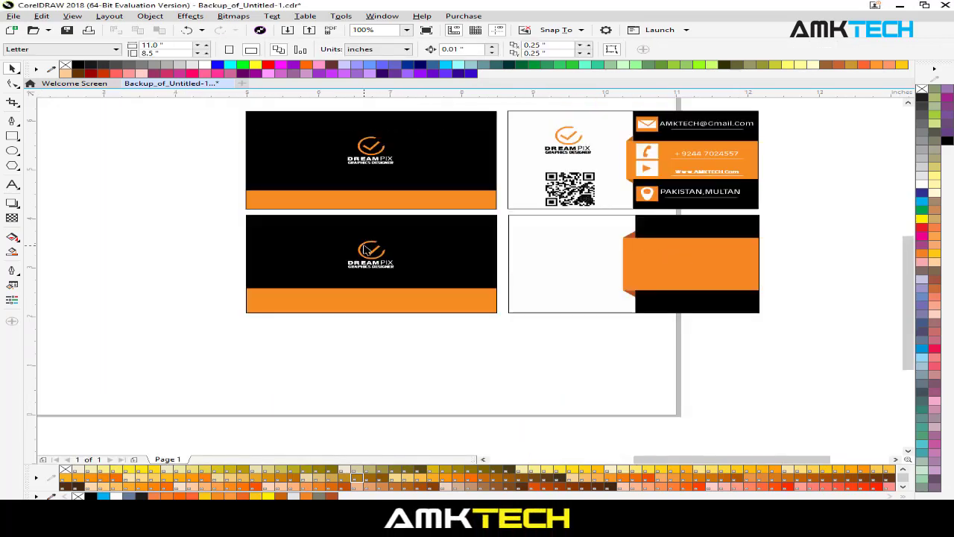
pyautogui.moveTo(365, 249); pyautogui.dragTo(563, 247)
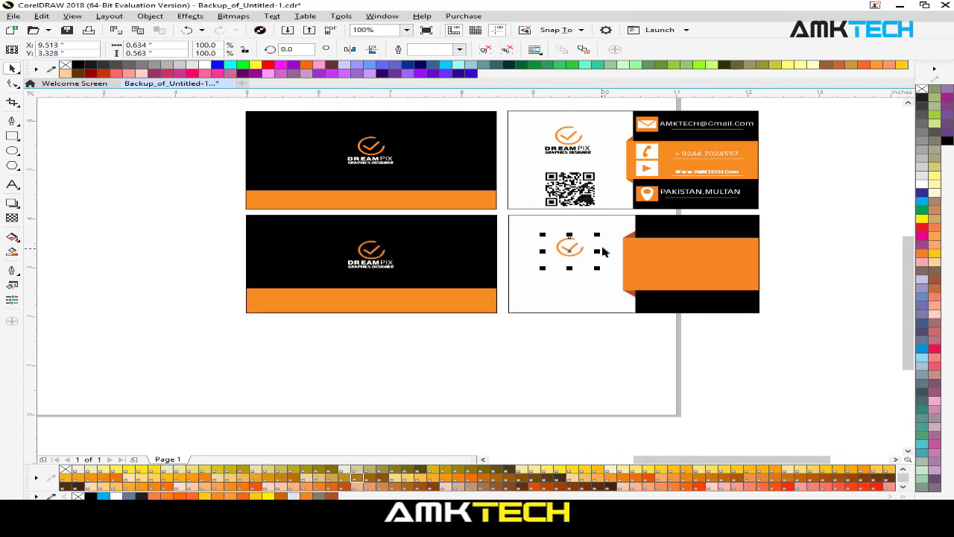
pyautogui.scroll(2, 602, 252)
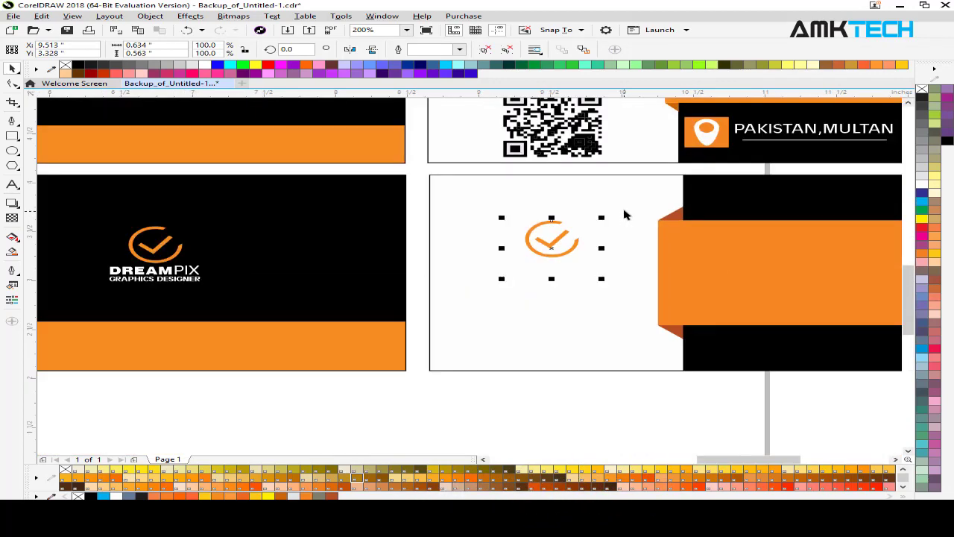
pyautogui.click(641, 222)
pyautogui.rightClick(648, 215)
pyautogui.click(689, 216)
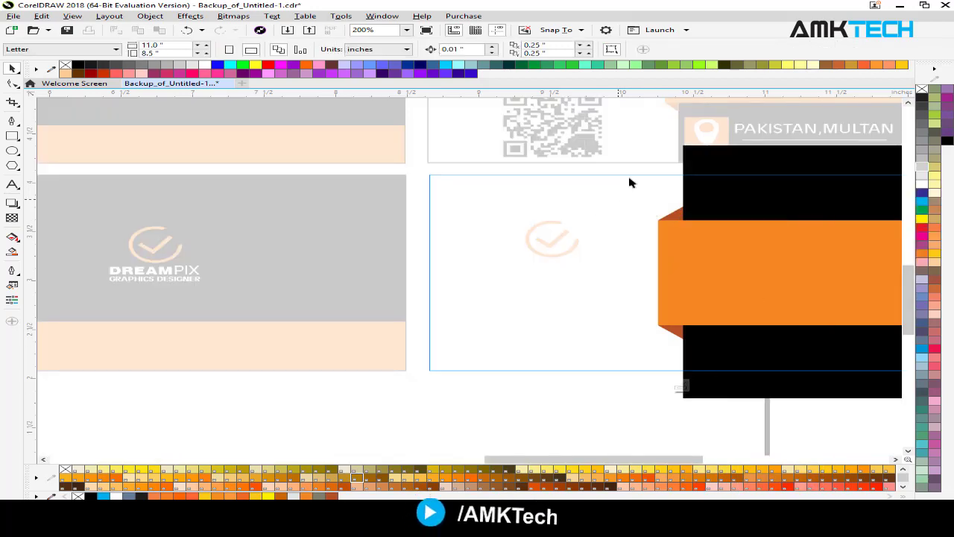
pyautogui.scroll(-2, 631, 187)
pyautogui.click(631, 298)
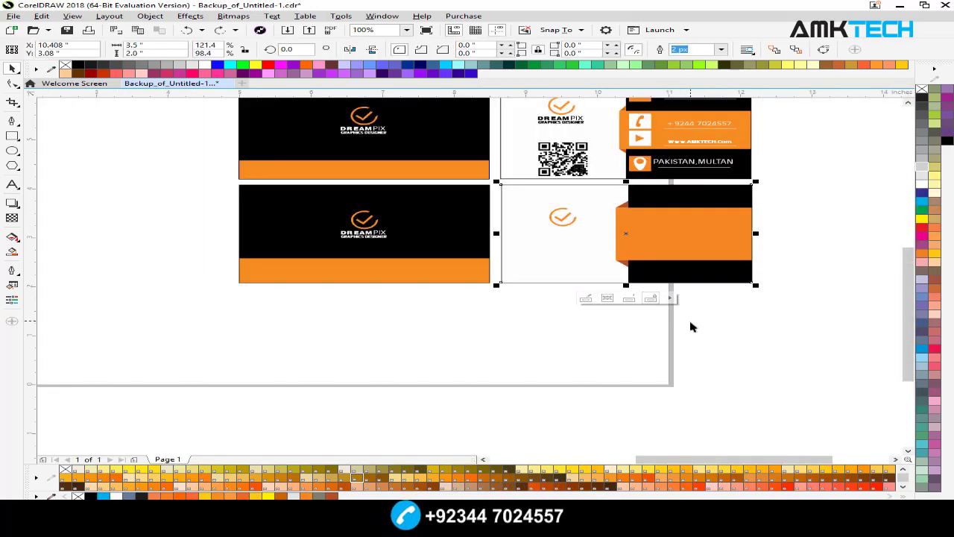
# - Fill the contact card's white background with 20% Black and ungroup the copied logo
pyautogui.click(923, 167)
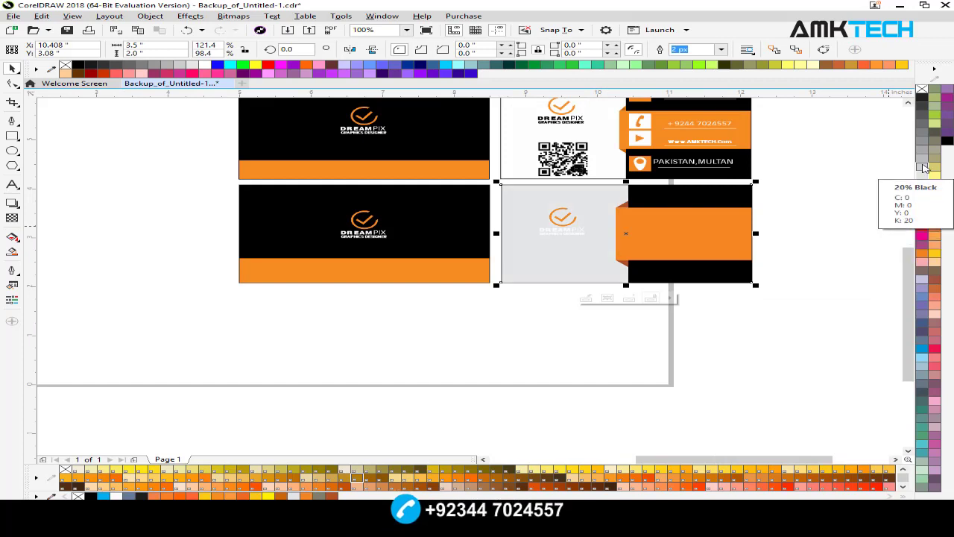
pyautogui.click(788, 324)
pyautogui.scroll(1, 622, 207)
pyautogui.click(528, 251)
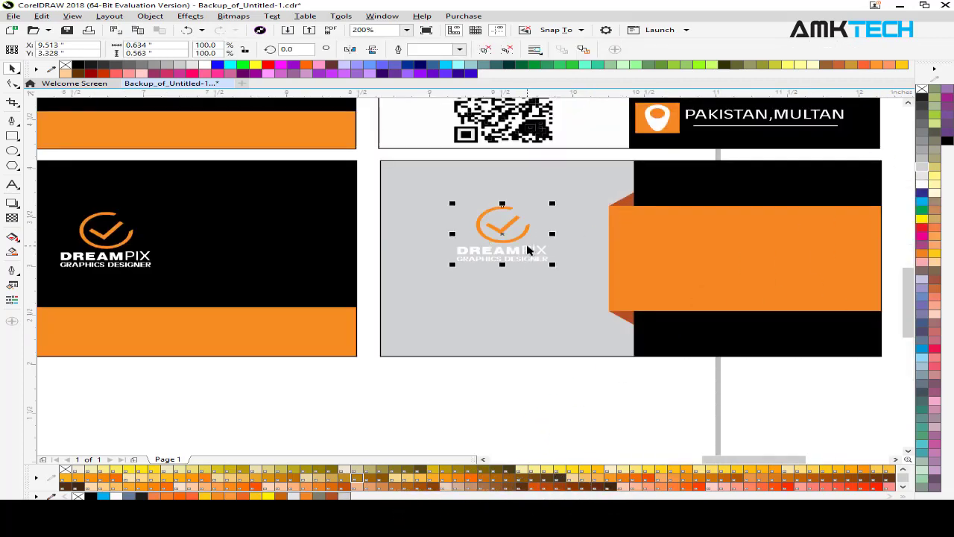
pyautogui.hotkey('ctrl', 'u')
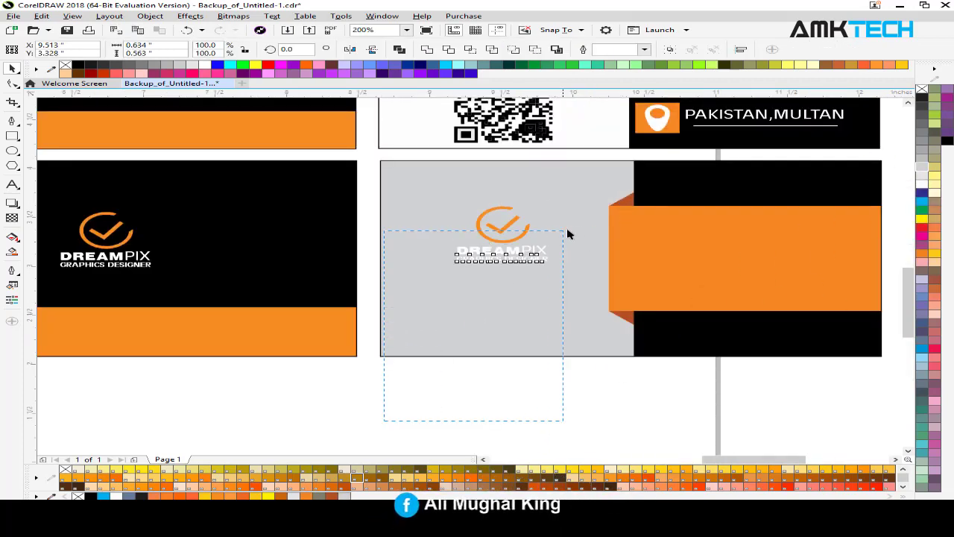
# - Fill the copied logo's DREAMPIX and GRAPHICS DESIGNER texts with black and group the logo again
pyautogui.click(522, 252)
pyautogui.click(947, 141)
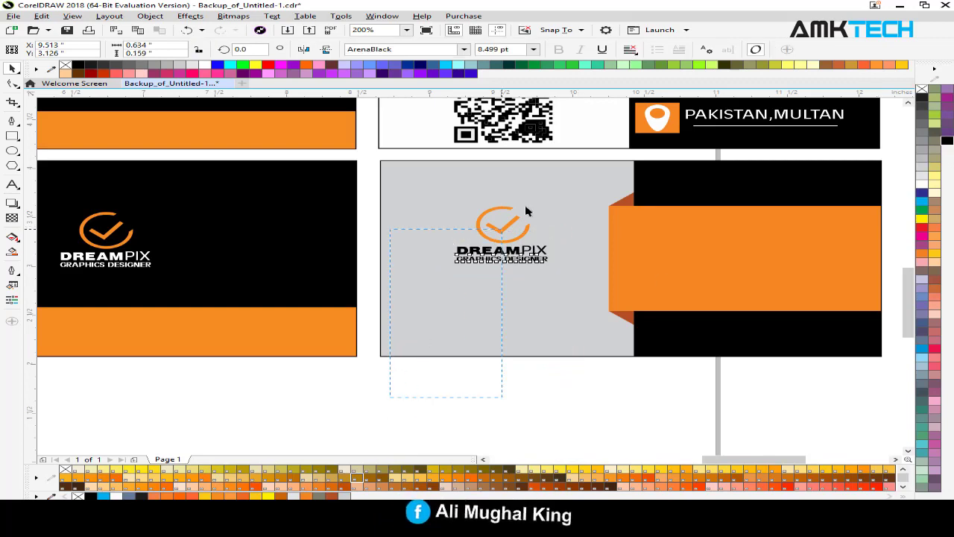
pyautogui.moveTo(526, 211); pyautogui.dragTo(597, 175)
# - Fill the contact card's background with white
pyautogui.click(586, 224)
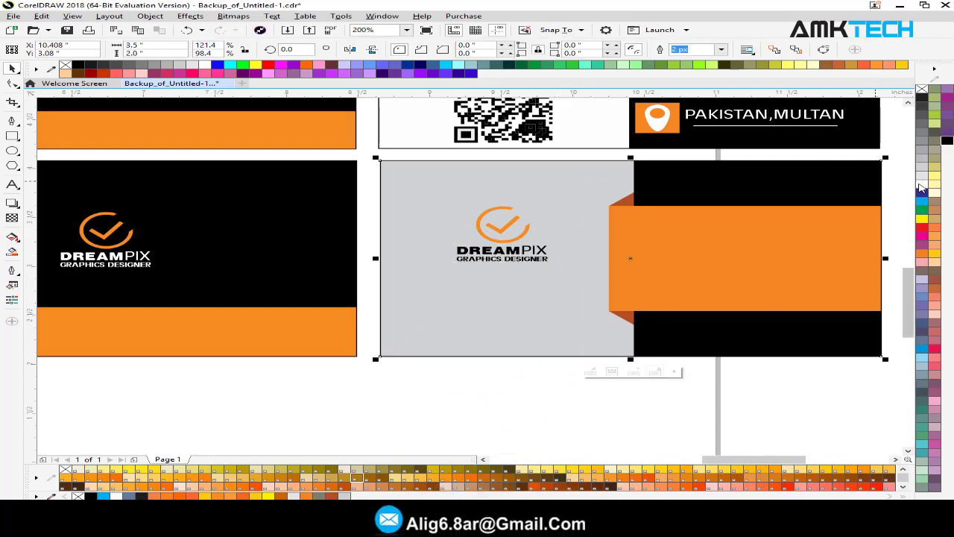
pyautogui.click(922, 187)
pyautogui.click(437, 379)
# - Copy the QR code from the reference card to below the new card's logo and move both up slightly
pyautogui.scroll(-2, 437, 379)
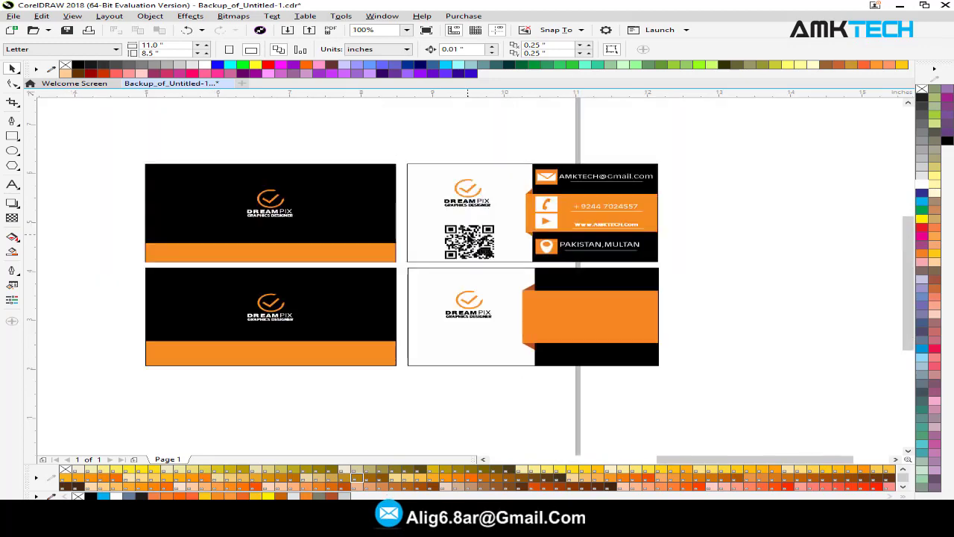
pyautogui.moveTo(470, 240); pyautogui.dragTo(469, 343)
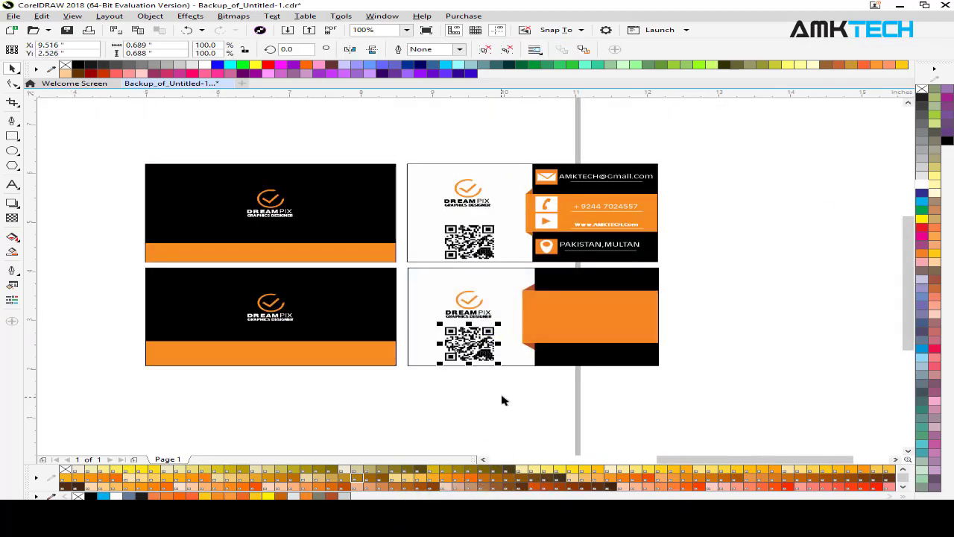
pyautogui.click(408, 393)
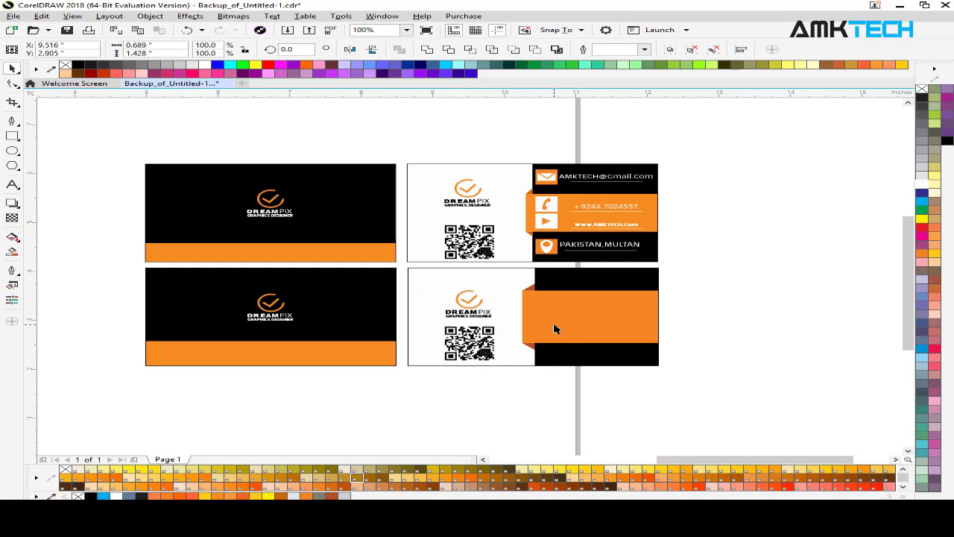
pyautogui.click(504, 375)
# - Enlarge the contact card's logo to about 0.79 by 0.70 inches and nudge it up, away from the QR code
pyautogui.click(458, 314)
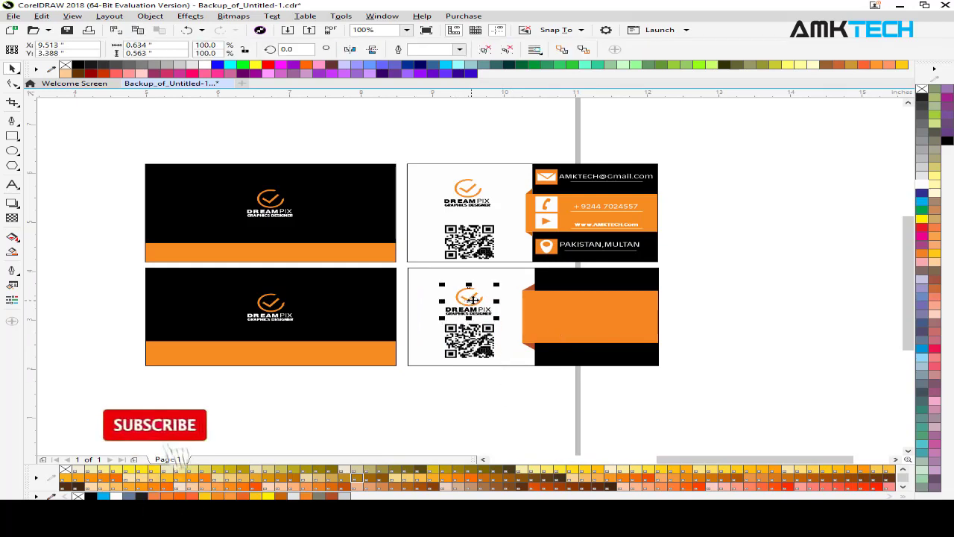
pyautogui.moveTo(498, 285); pyautogui.dragTo(503, 280)
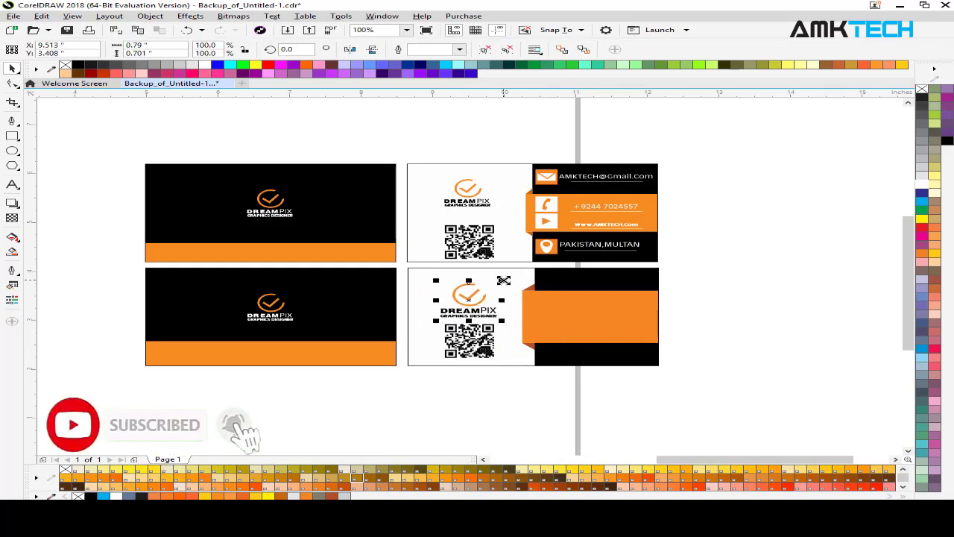
pyautogui.press('Up')
pyautogui.press('Up')
pyautogui.press('Up')
pyautogui.press('Up')
pyautogui.press('Up')
pyautogui.press('Up')
pyautogui.press('Up')
pyautogui.press('Up')
pyautogui.press('Up')
pyautogui.press('Up')
pyautogui.press('Up')
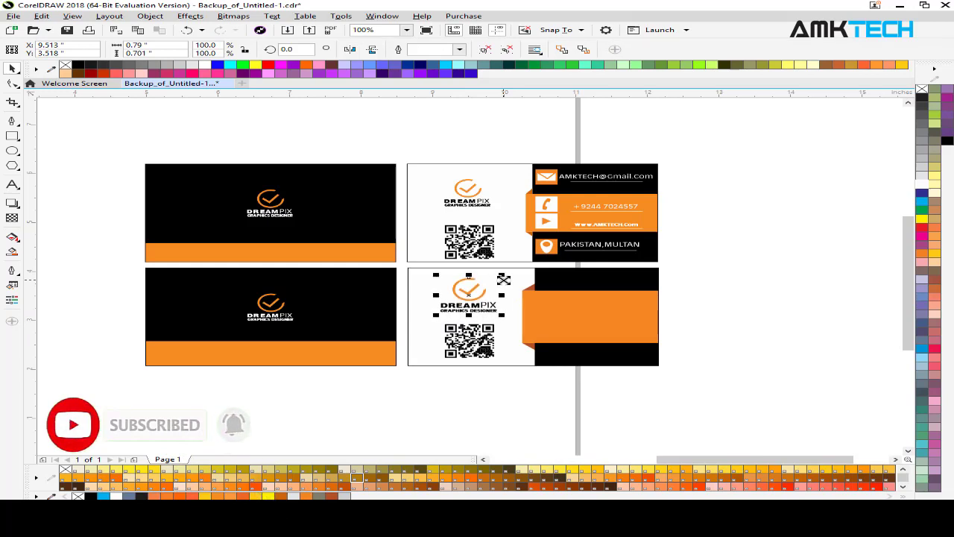
pyautogui.click(733, 280)
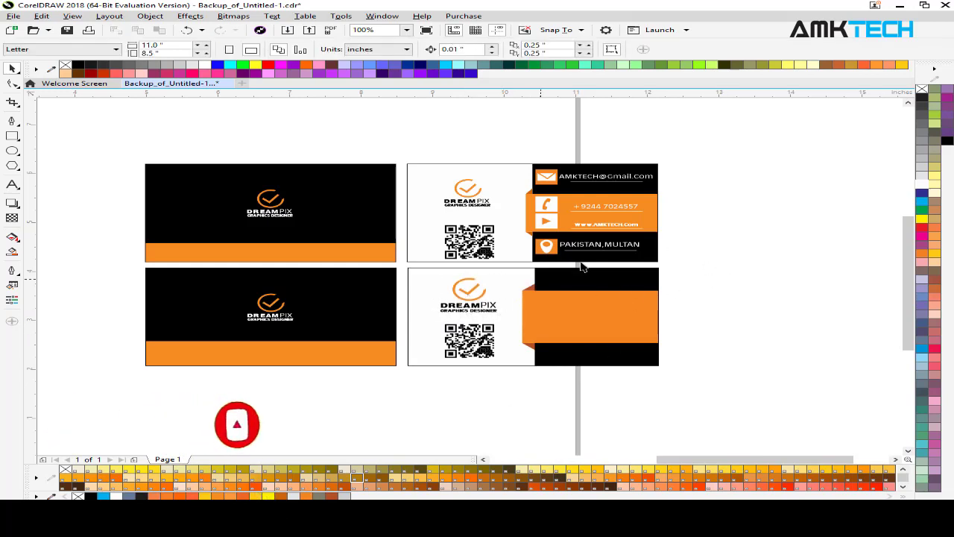
# - Draw a rectangle about 1.02 by 0.62 inches beside the contact cards, with a black outline and no fill
pyautogui.click(12, 136)
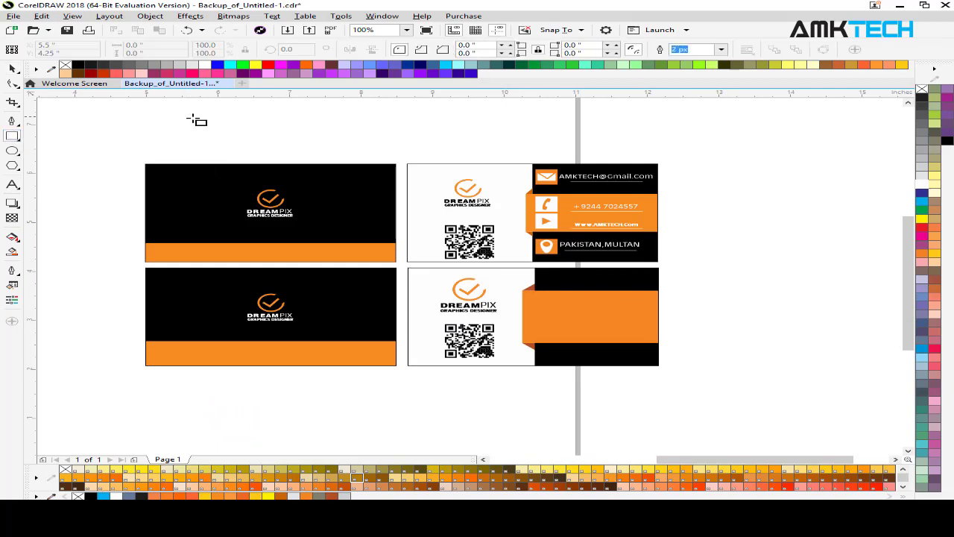
pyautogui.moveTo(191, 117)
pyautogui.mouseDown()
pyautogui.moveTo(266, 167)
pyautogui.moveTo(277, 145)
pyautogui.moveTo(201, 133)
pyautogui.moveTo(246, 135)
pyautogui.moveTo(656, 247)
pyautogui.moveTo(720, 247)
pyautogui.mouseUp()
pyautogui.click(12, 68)
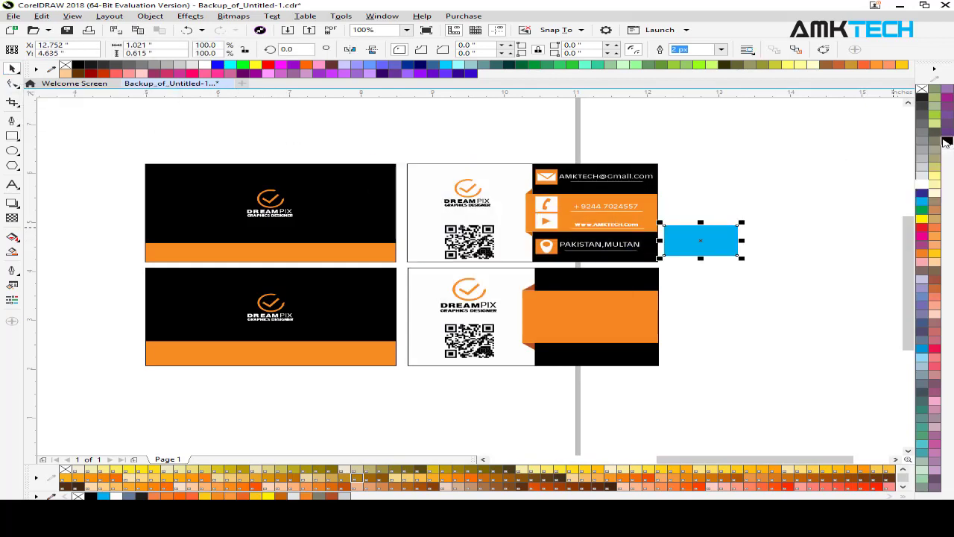
pyautogui.click(948, 140)
pyautogui.click(922, 88)
pyautogui.click(786, 254)
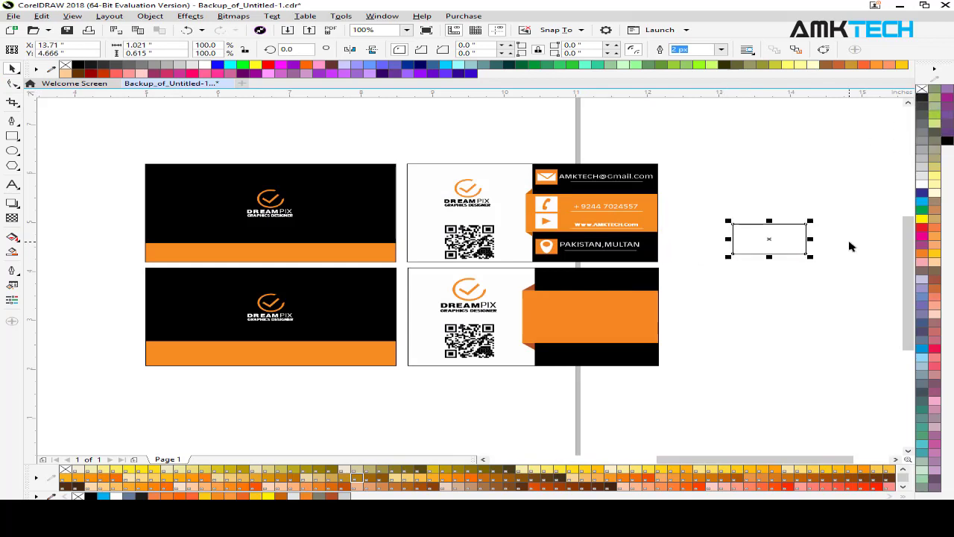
# - Draw a square about 0.42 inches wide above the rectangle, with a black outline and no fill
pyautogui.scroll(2, 850, 246)
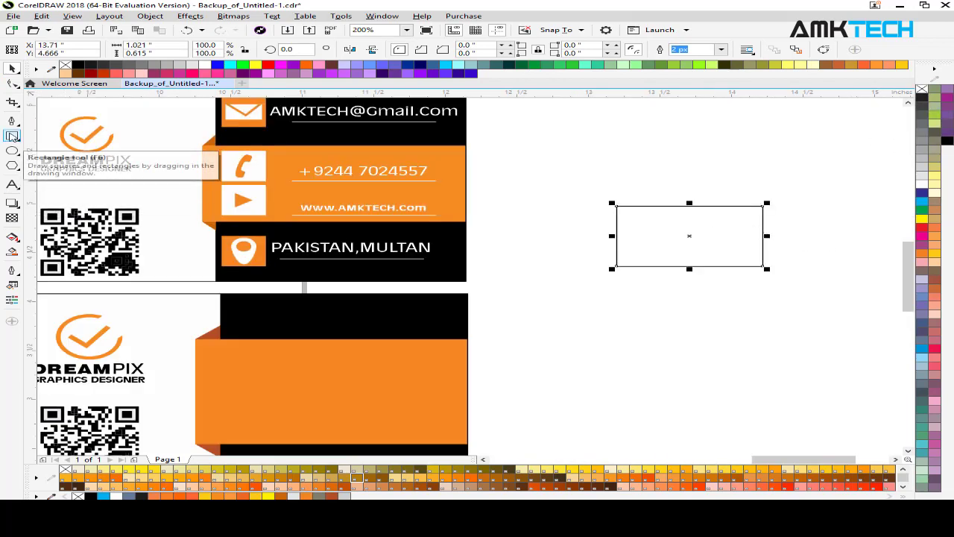
pyautogui.click(12, 136)
pyautogui.moveTo(566, 133); pyautogui.dragTo(628, 173)
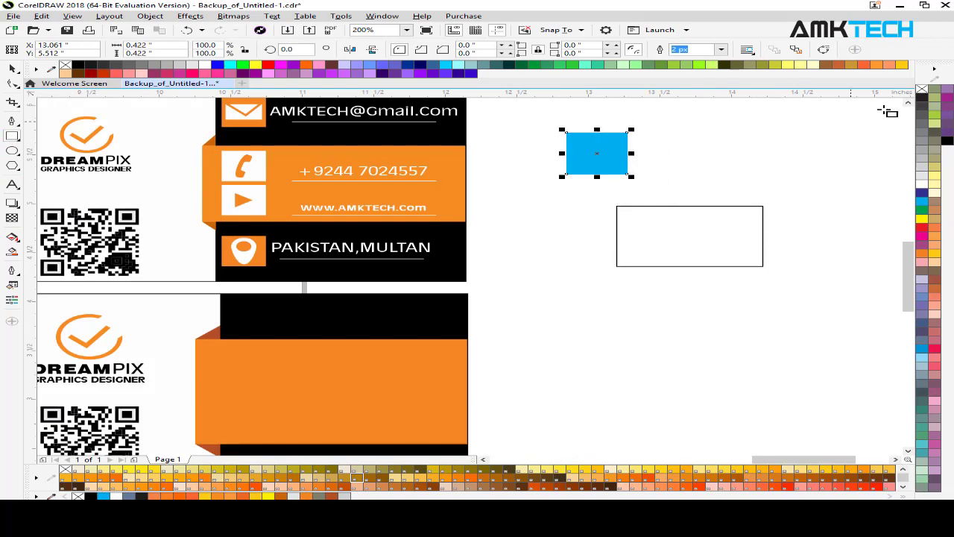
pyautogui.click(932, 69)
pyautogui.click(630, 153)
pyautogui.click(922, 89)
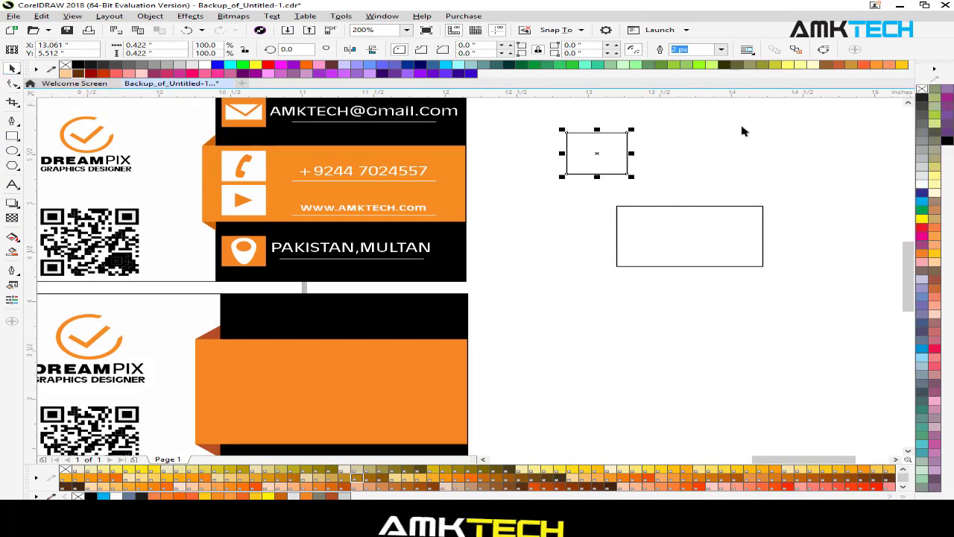
# - Rotate the square into a diamond, enlarge it to about 0.6 inches and centre it horizontally on the rectangle's upper edge
pyautogui.moveTo(635, 145); pyautogui.dragTo(761, 220)
pyautogui.click(708, 183)
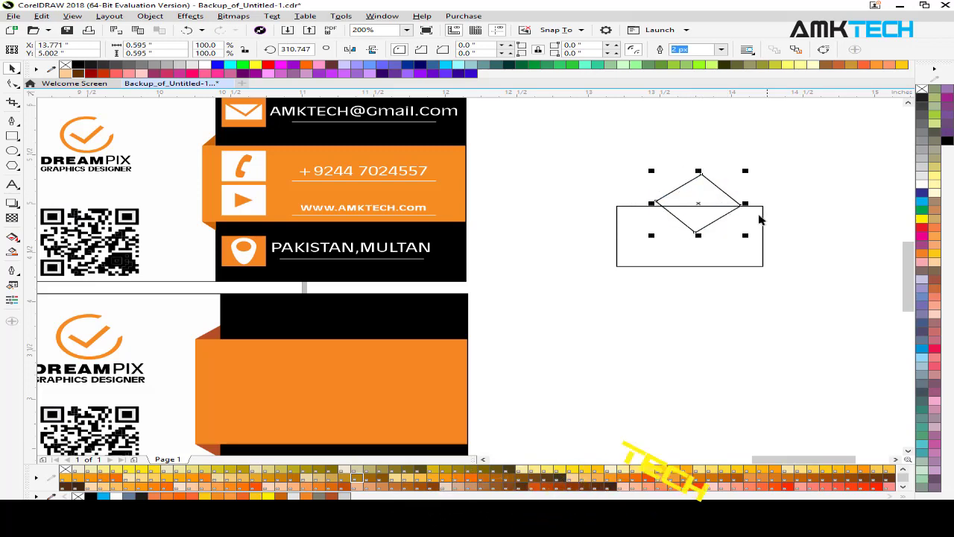
pyautogui.keyDown('shift'); pyautogui.click(763, 217); pyautogui.keyUp('shift')
pyautogui.press('c')
pyautogui.click(785, 168)
pyautogui.press('Tab')
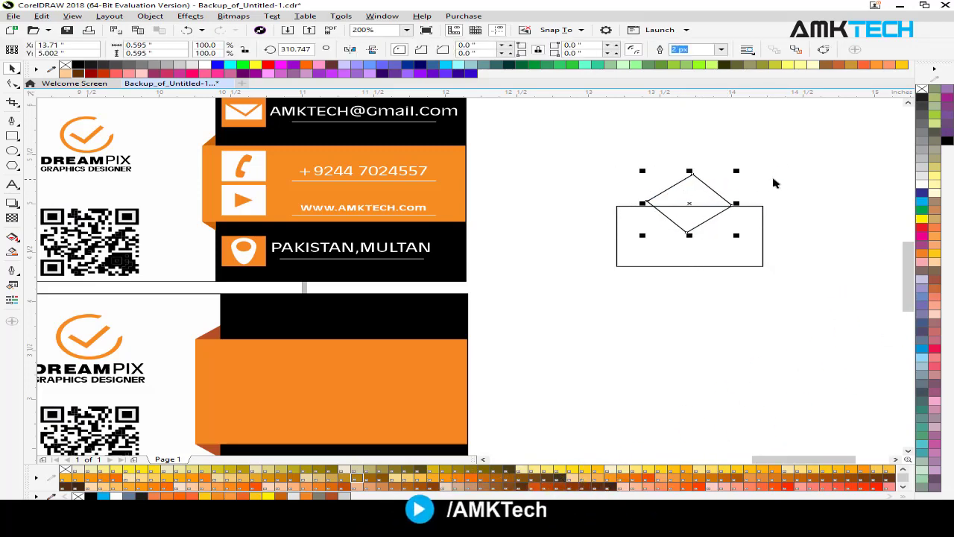
# - Enlarge the diamond to about 1.07 inches to span the rectangle and create a slightly smaller concentric copy inside it
pyautogui.moveTo(736, 169); pyautogui.dragTo(769, 144)
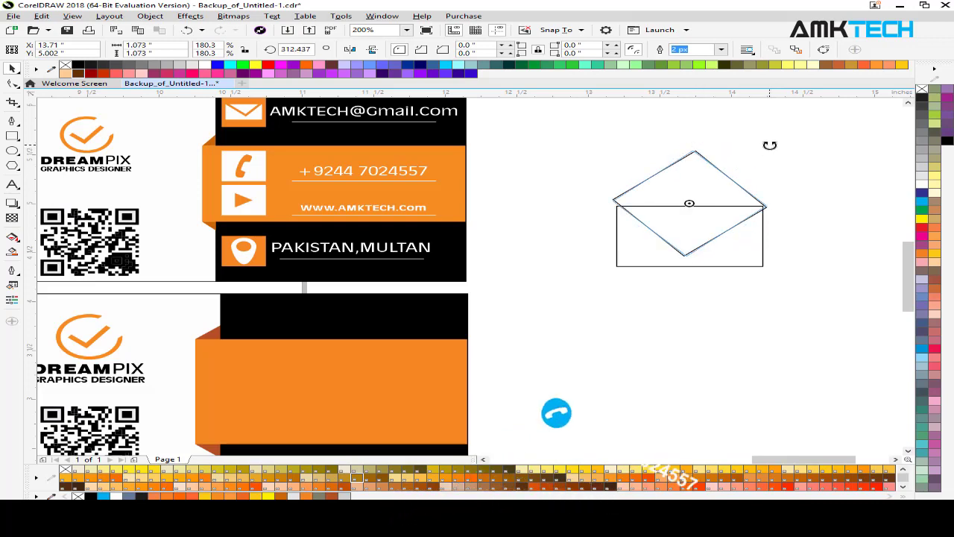
pyautogui.keyDown('shift'); pyautogui.click(757, 257); pyautogui.keyUp('shift')
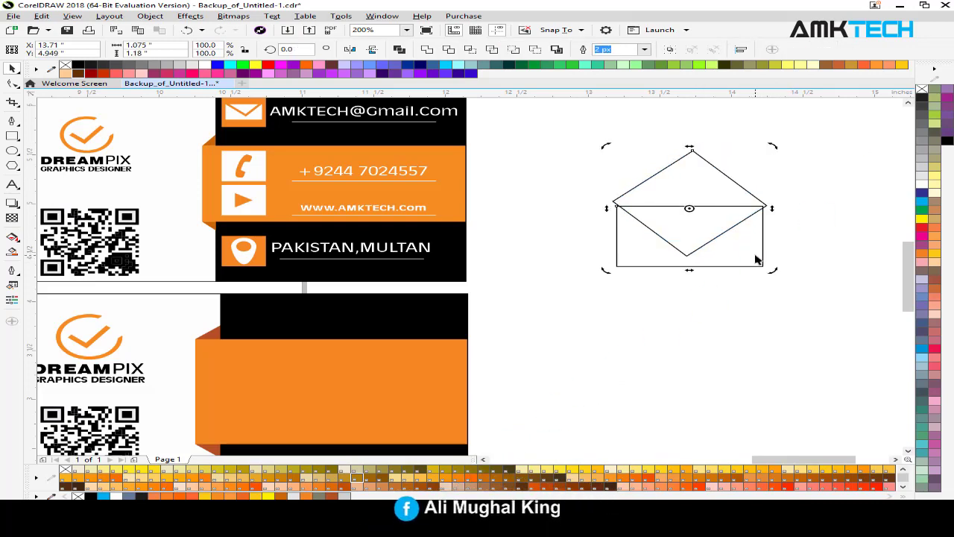
pyautogui.click(741, 185)
pyautogui.moveTo(773, 145); pyautogui.dragTo(768, 156)
pyautogui.rightClick(767, 156)
# - Cut the rectangle with the two diamonds into an envelope shape and delete both diamonds
pyautogui.moveTo(817, 132); pyautogui.dragTo(583, 261)
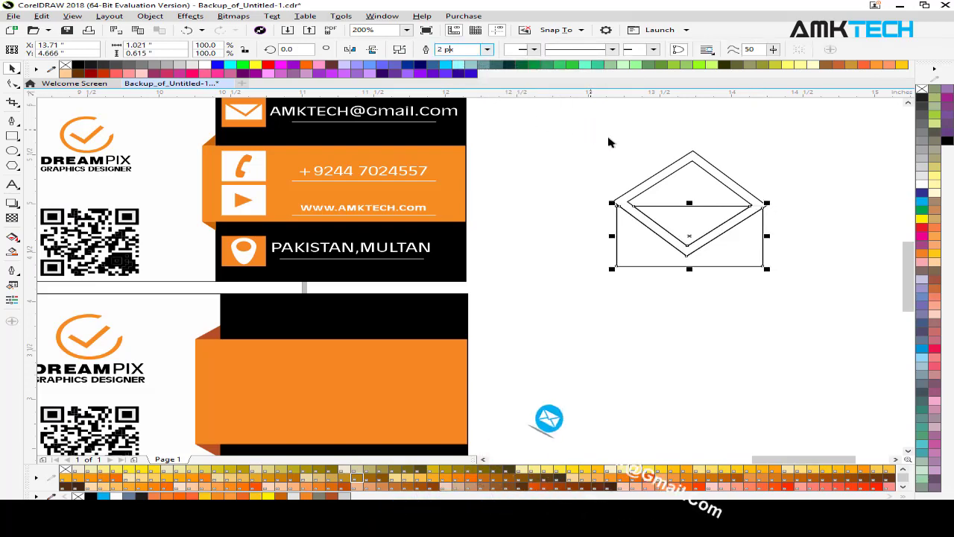
pyautogui.click(710, 176)
pyautogui.click(710, 177)
pyautogui.press('Delete')
pyautogui.scroll(-3, 709, 177)
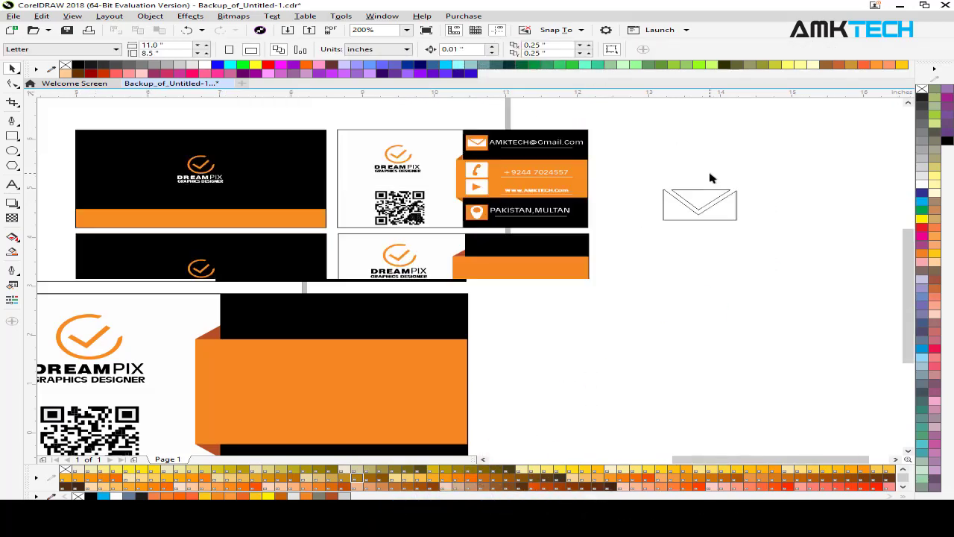
# - Place the envelope on the new contact card's orange band and give it a white fill with no outline
pyautogui.click(710, 198)
pyautogui.moveTo(710, 198); pyautogui.dragTo(535, 281)
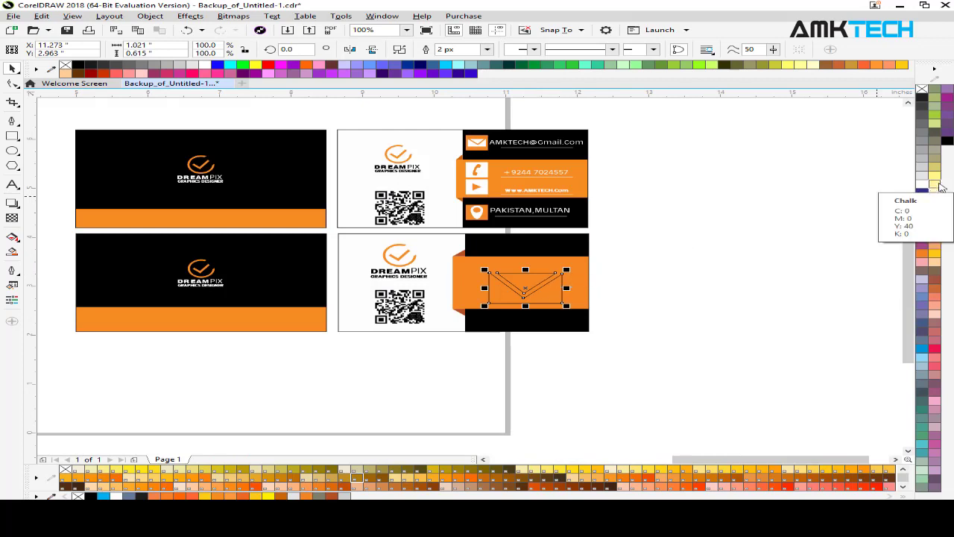
pyautogui.click(922, 187)
pyautogui.rightClick(922, 90)
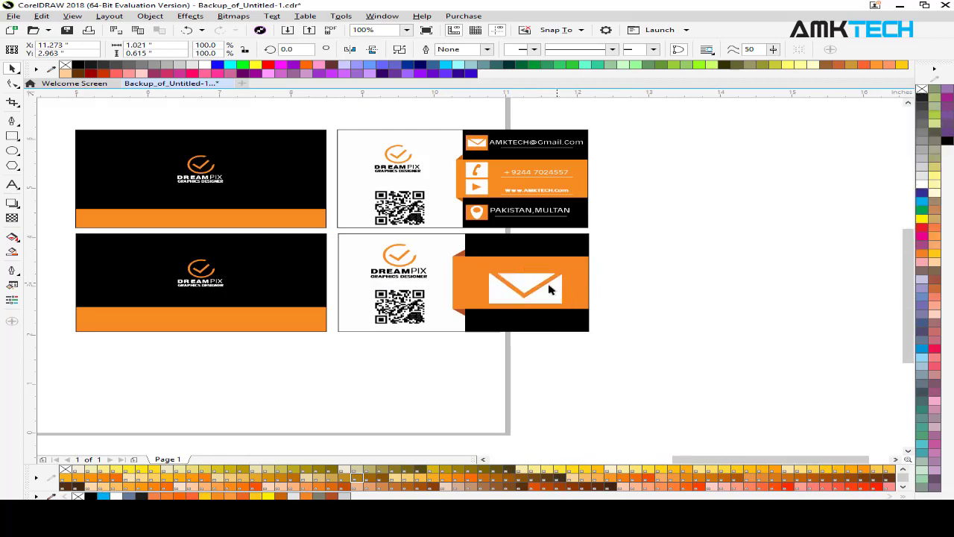
pyautogui.press('Escape')
# - Move the envelope off the card into the blank area and fill it with cyan
pyautogui.click(540, 285)
pyautogui.moveTo(558, 266); pyautogui.dragTo(778, 169)
pyautogui.click(922, 201)
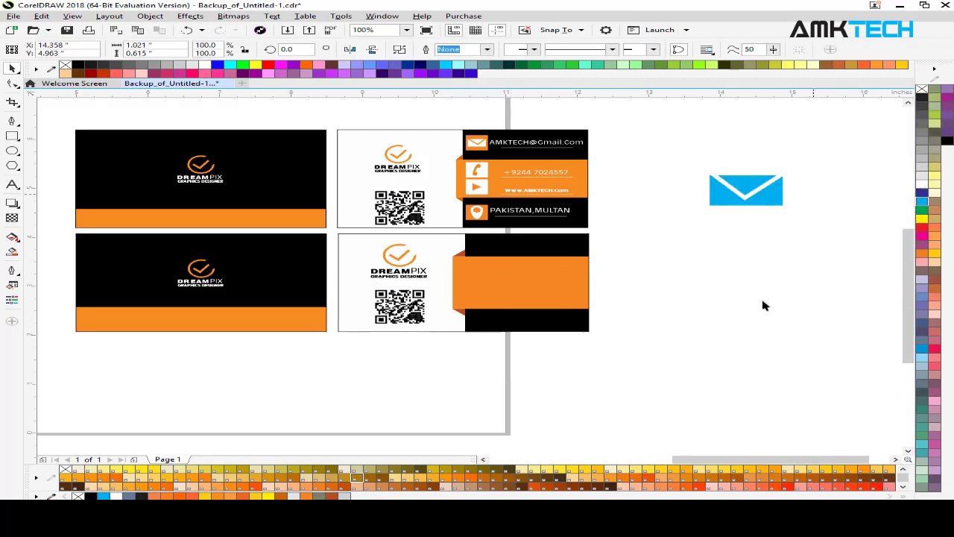
pyautogui.press('Escape')
# - Draw a circle about 0.42 inches wide below the envelope, with a black outline and no fill
pyautogui.click(12, 151)
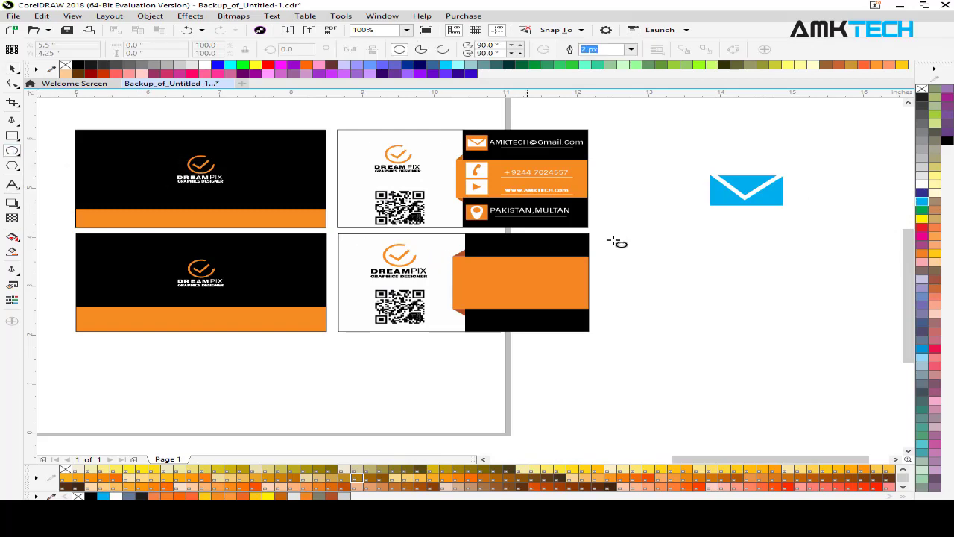
pyautogui.moveTo(690, 249); pyautogui.dragTo(724, 268)
pyautogui.click(12, 67)
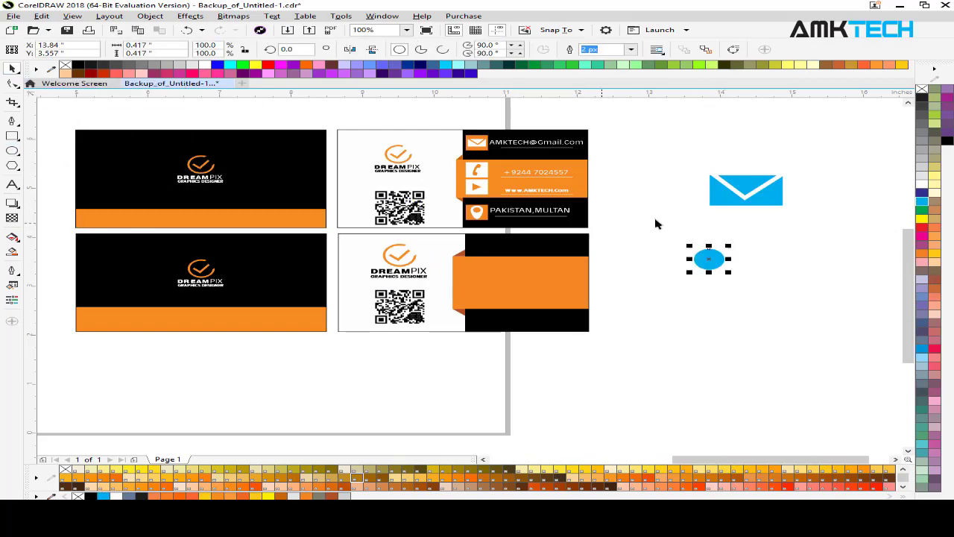
pyautogui.click(947, 140)
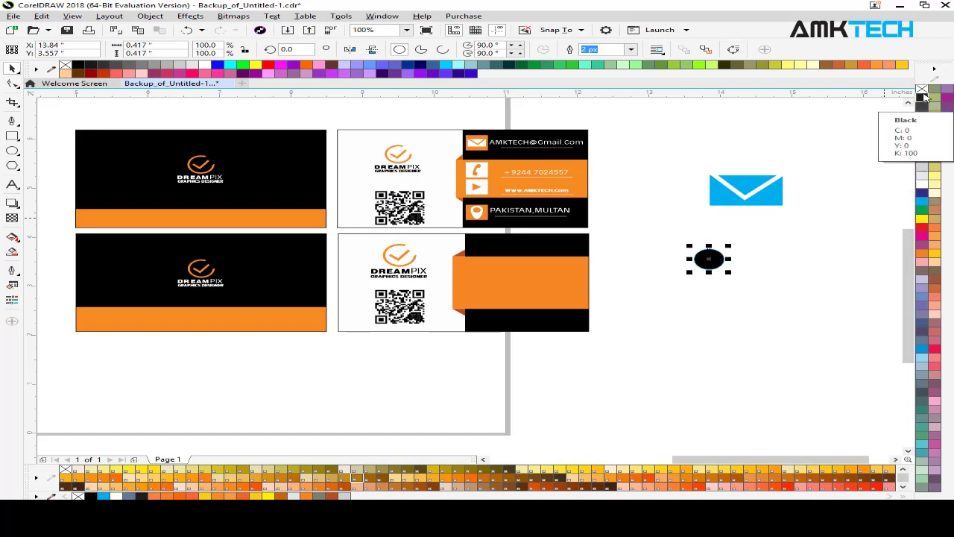
pyautogui.rightClick(924, 94)
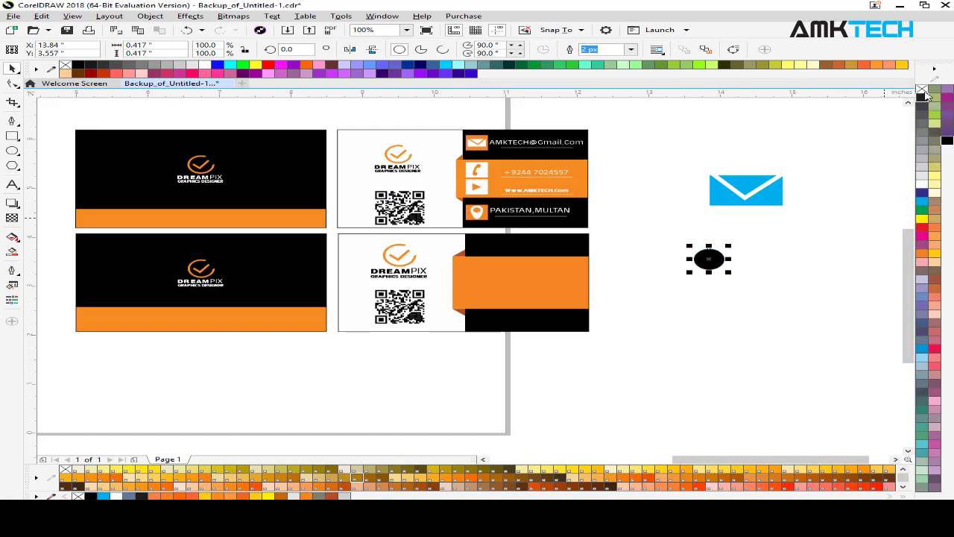
# - Create a concentric copy of the circle enlarged to about 0.58 inches
pyautogui.scroll(2, 772, 246)
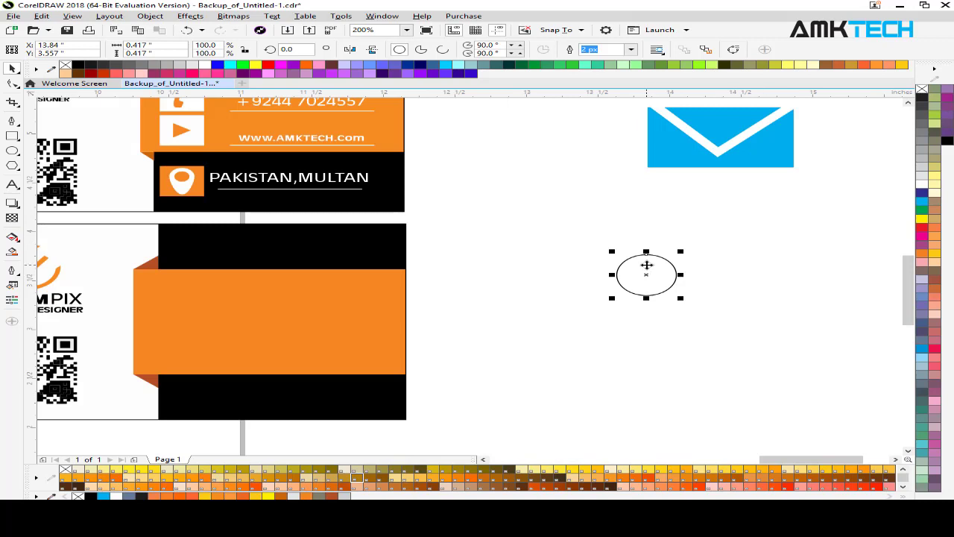
pyautogui.moveTo(689, 238); pyautogui.dragTo(692, 236)
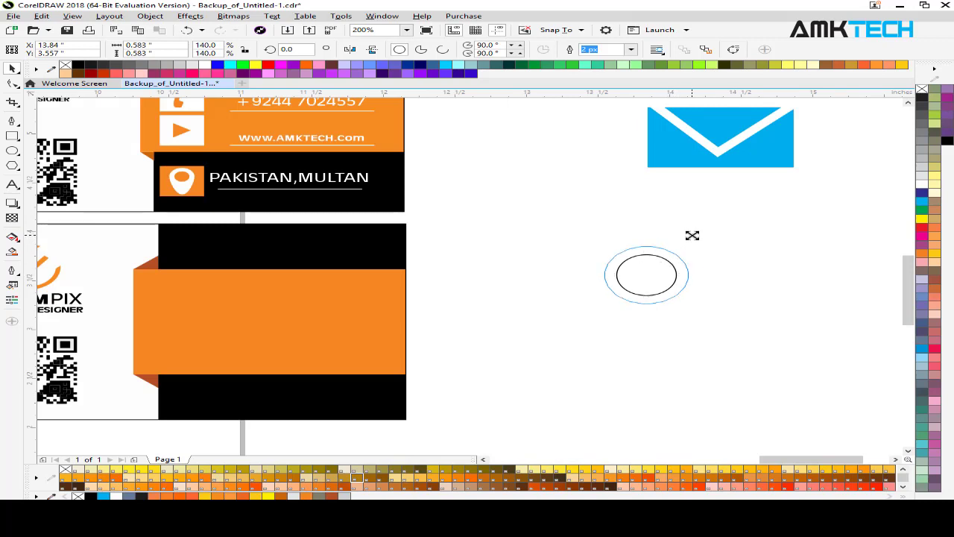
pyautogui.click(764, 323)
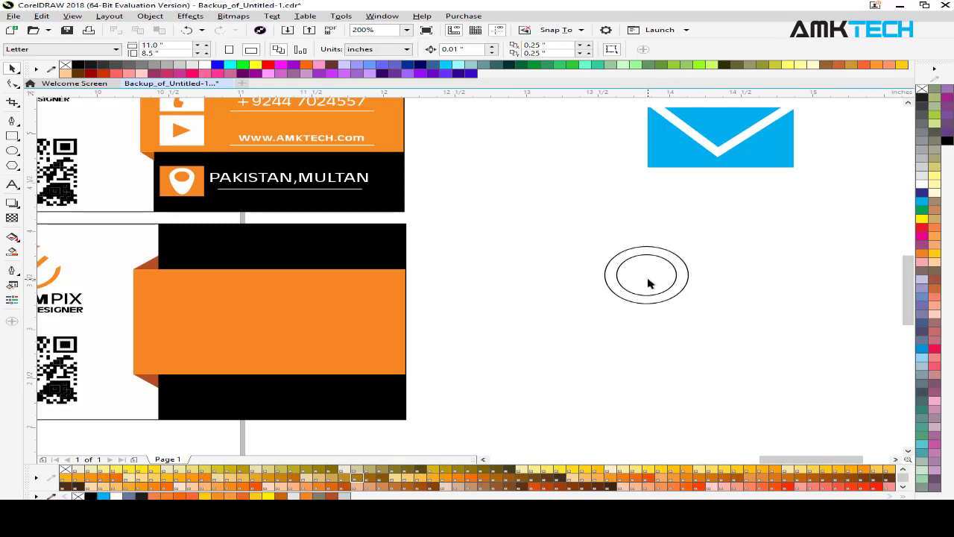
# - Reshape the outer circle into a teardrop about 0.88 inches tall by smoothing its lowest node and pulling it down
pyautogui.click(650, 302)
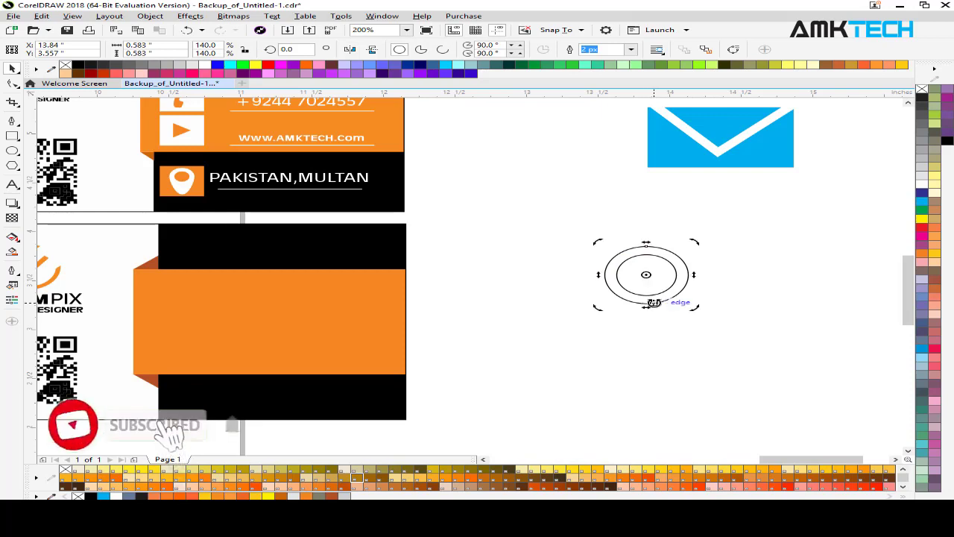
pyautogui.click(12, 83)
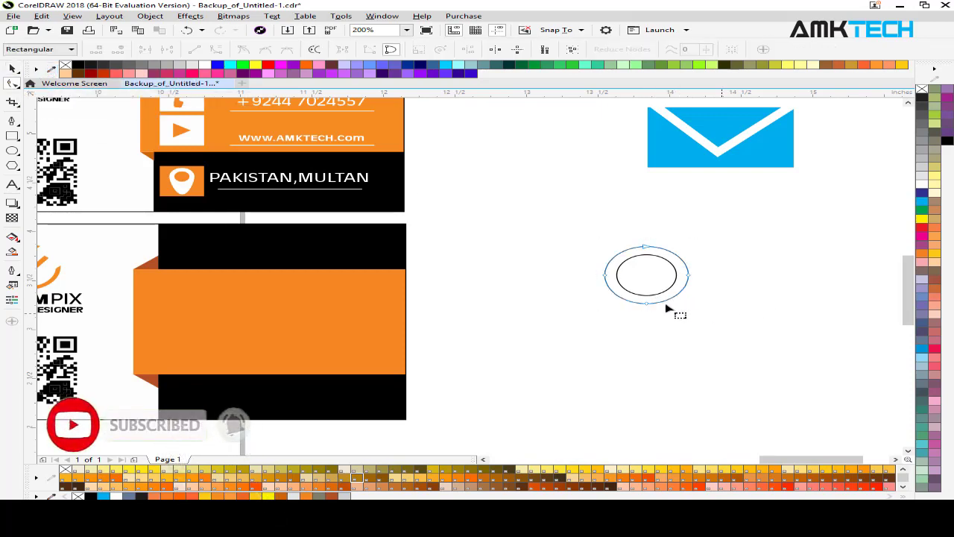
pyautogui.click(648, 305)
pyautogui.rightClick(649, 305)
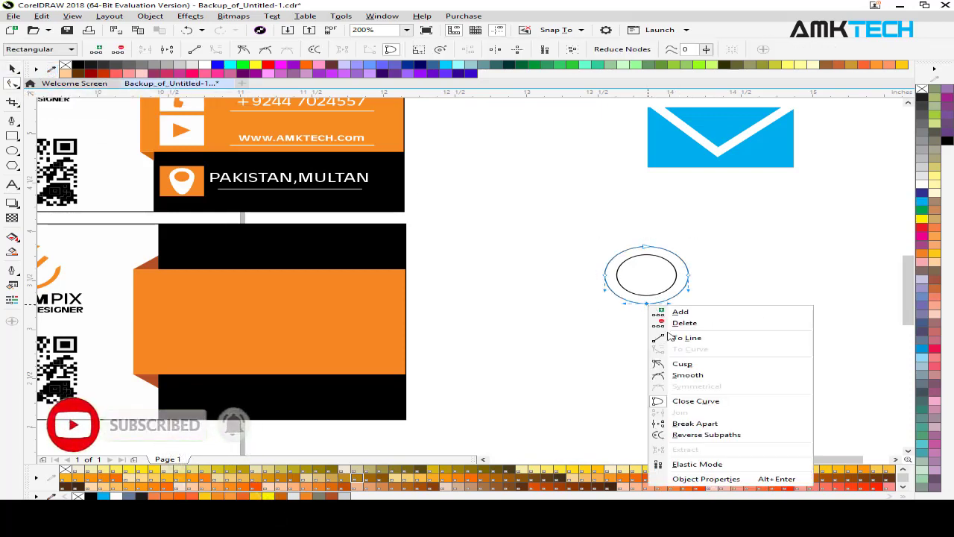
pyautogui.click(686, 374)
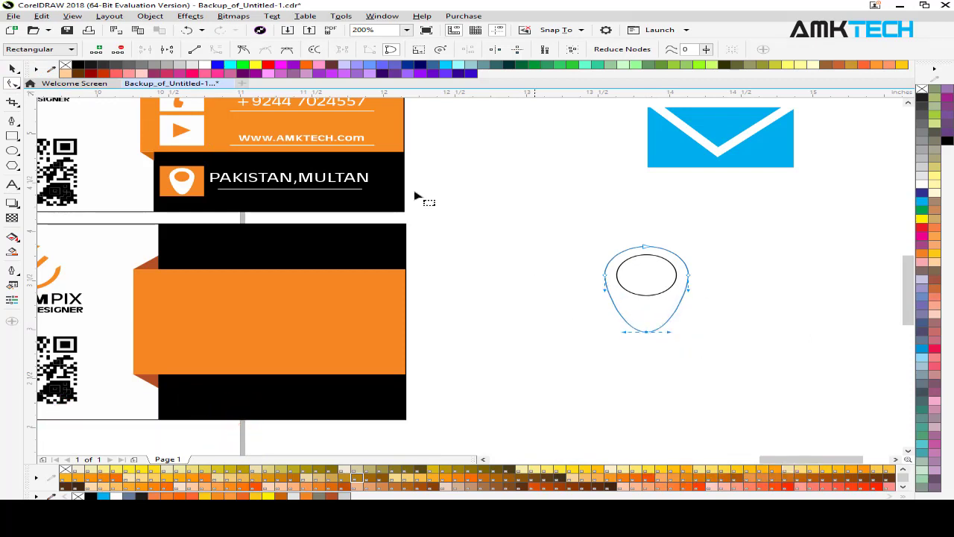
pyautogui.click(12, 68)
# - Cut the inner circle out of the teardrop to form a location pin with a hole
pyautogui.click(677, 261)
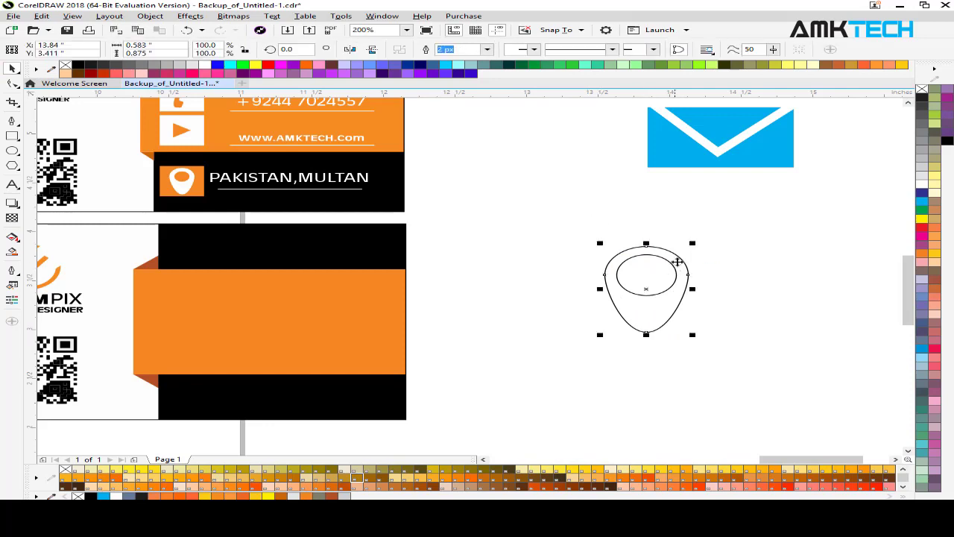
pyautogui.moveTo(656, 269); pyautogui.dragTo(613, 240)
pyautogui.hotkey('ctrl', 'z')
pyautogui.moveTo(512, 321); pyautogui.dragTo(512, 320)
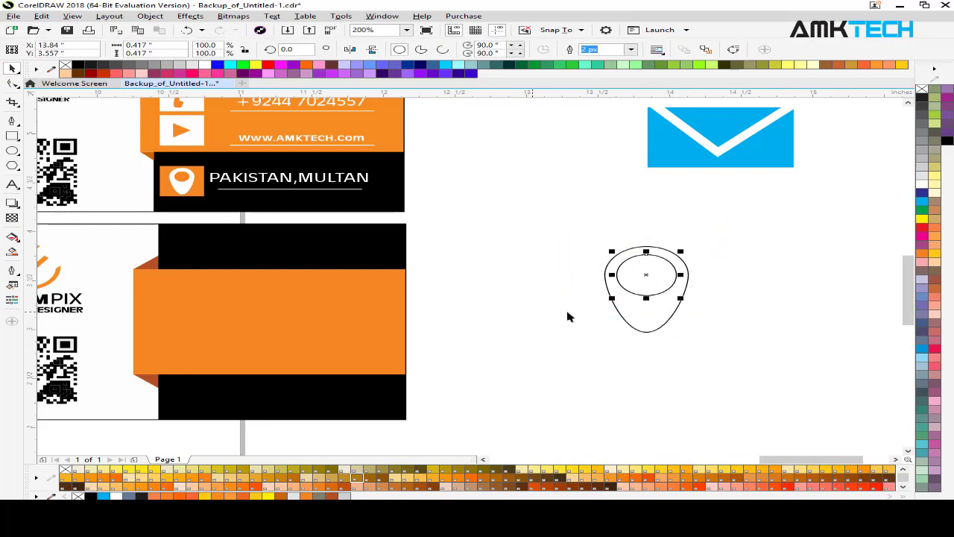
pyautogui.moveTo(681, 253); pyautogui.dragTo(587, 194)
pyautogui.keyDown('shift'); pyautogui.click(667, 319); pyautogui.keyUp('shift')
pyautogui.click(507, 181)
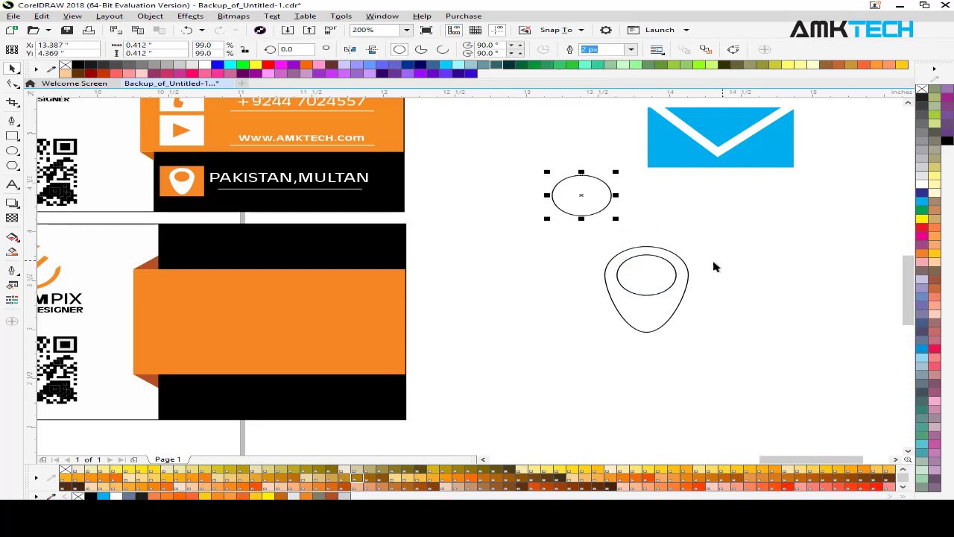
pyautogui.hotkey('ctrl', 'z')
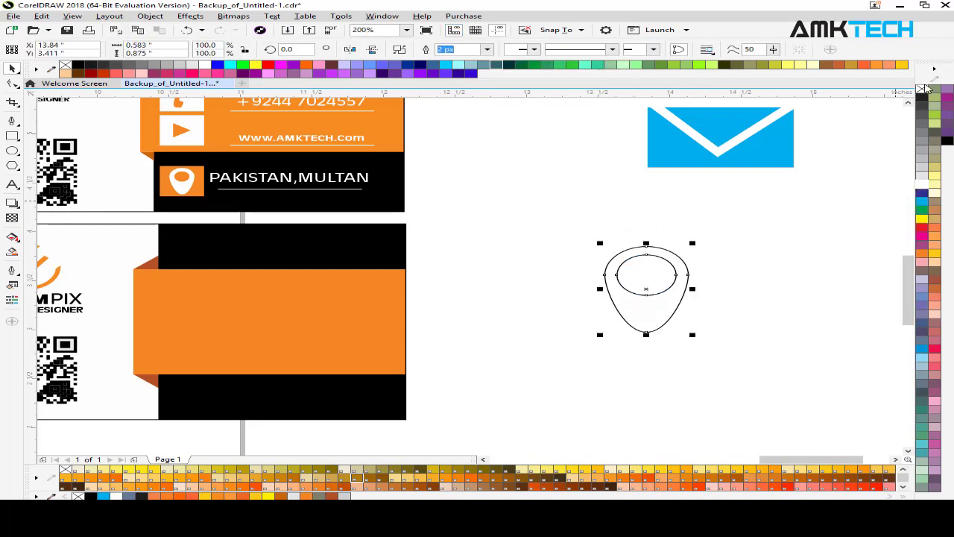
# - Remove the pin's outline and place it, filled white, on the new contact card's orange band
pyautogui.rightClick(923, 88)
pyautogui.click(645, 276)
pyautogui.moveTo(646, 276); pyautogui.dragTo(251, 304)
pyautogui.scroll(-2, 388, 246)
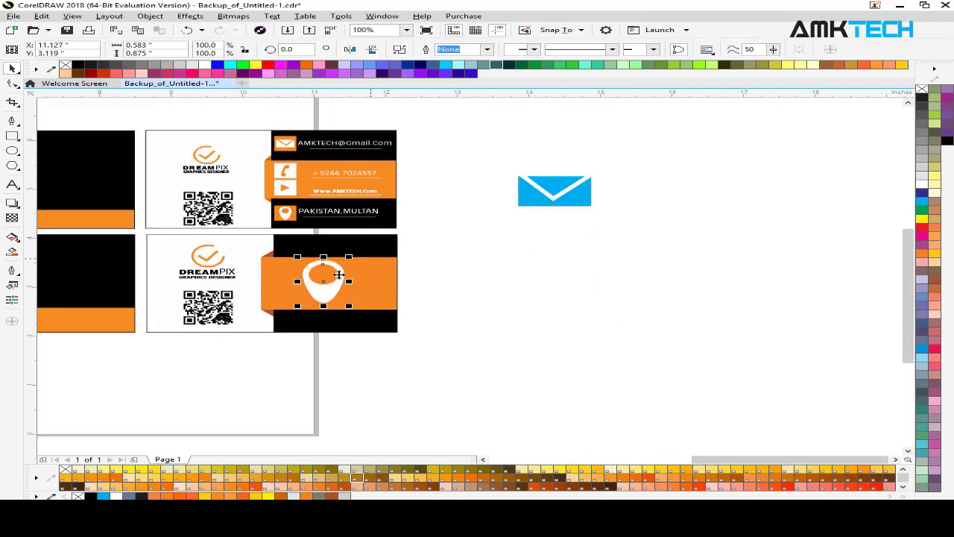
# - Move the location pin off the card and delete it together with the cyan envelope
pyautogui.moveTo(326, 281); pyautogui.dragTo(580, 281)
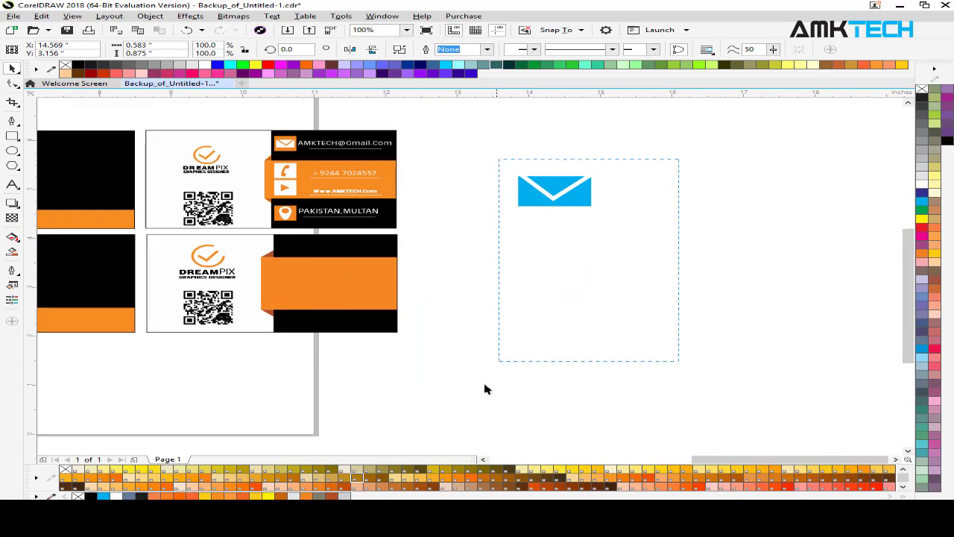
pyautogui.moveTo(486, 389); pyautogui.dragTo(483, 392)
pyautogui.press('Delete')
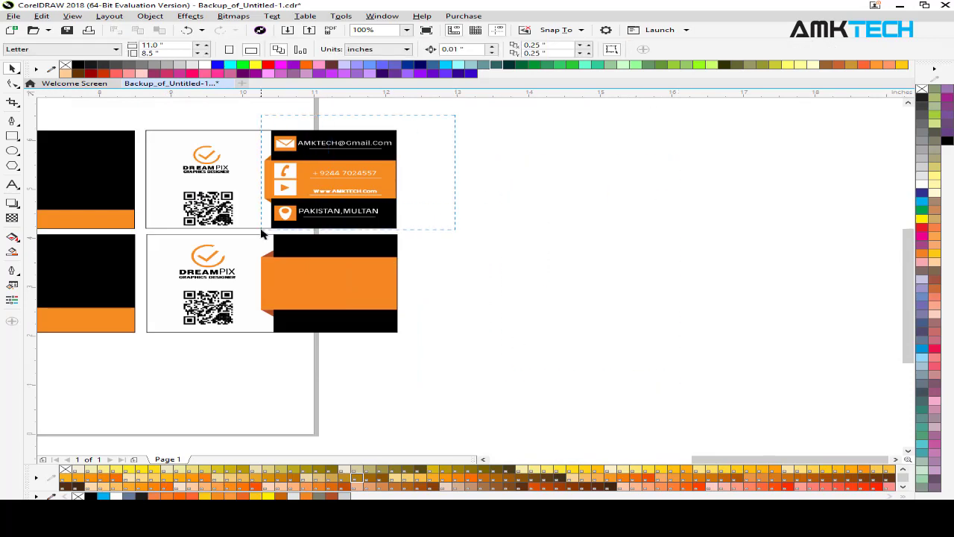
# - Copy the reference card's contact icons, text lines and underlines onto the new contact card and nudge them down to fit its bands
pyautogui.moveTo(257, 232); pyautogui.dragTo(257, 230)
pyautogui.moveTo(293, 174); pyautogui.dragTo(294, 276)
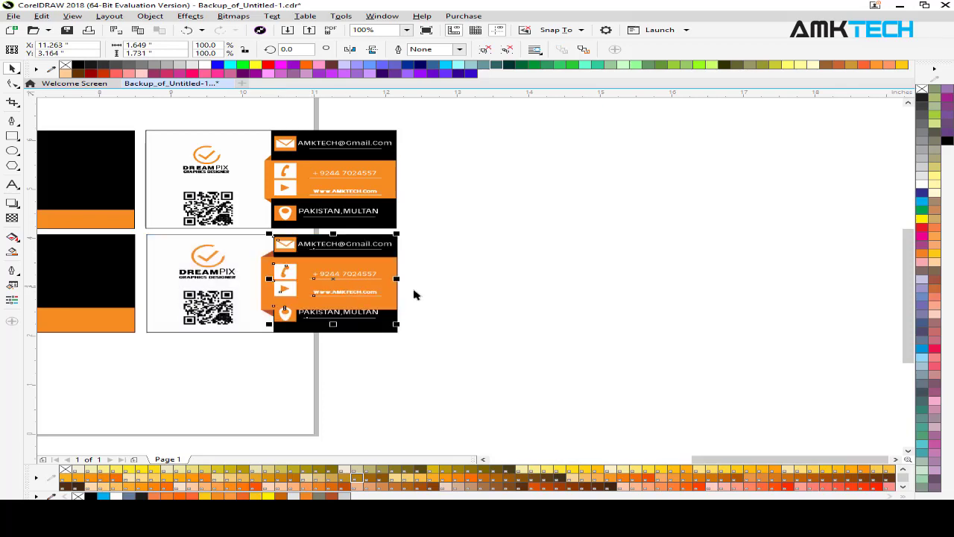
pyautogui.press('Right')
pyautogui.press('Right')
pyautogui.press('Down')
pyautogui.press('Down')
pyautogui.press('Down')
pyautogui.press('Down')
pyautogui.press('Down')
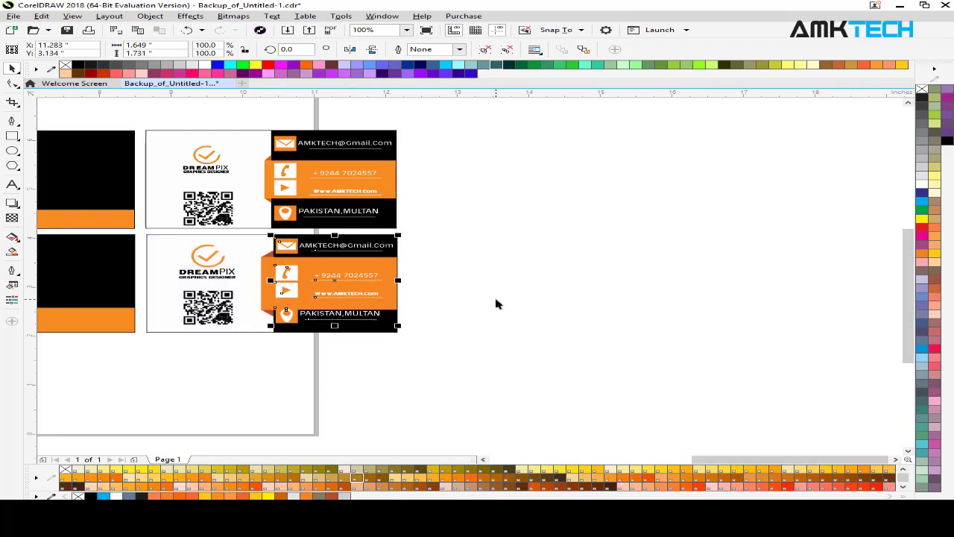
pyautogui.press('Right')
pyautogui.press('Right')
pyautogui.press('Down')
pyautogui.press('Down')
pyautogui.press('Down')
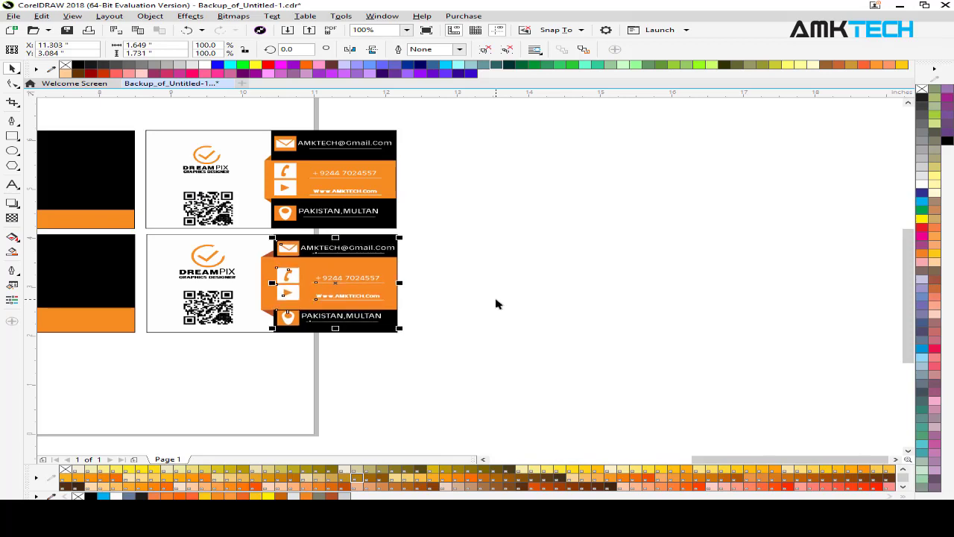
pyautogui.press('Left')
pyautogui.press('Left')
pyautogui.press('Down')
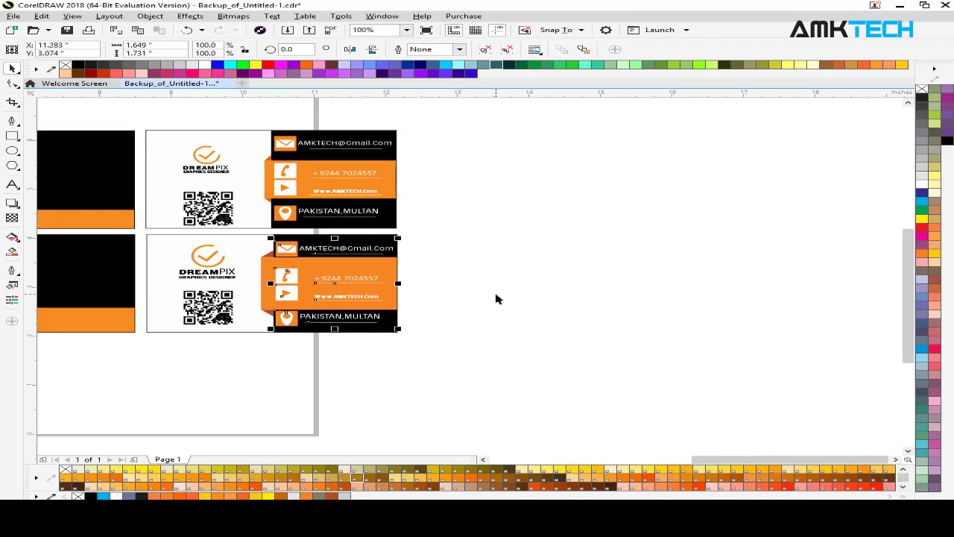
pyautogui.press('Escape')
pyautogui.scroll(-1, 686, 272)
pyautogui.moveTo(220, 361); pyautogui.dragTo(227, 350)
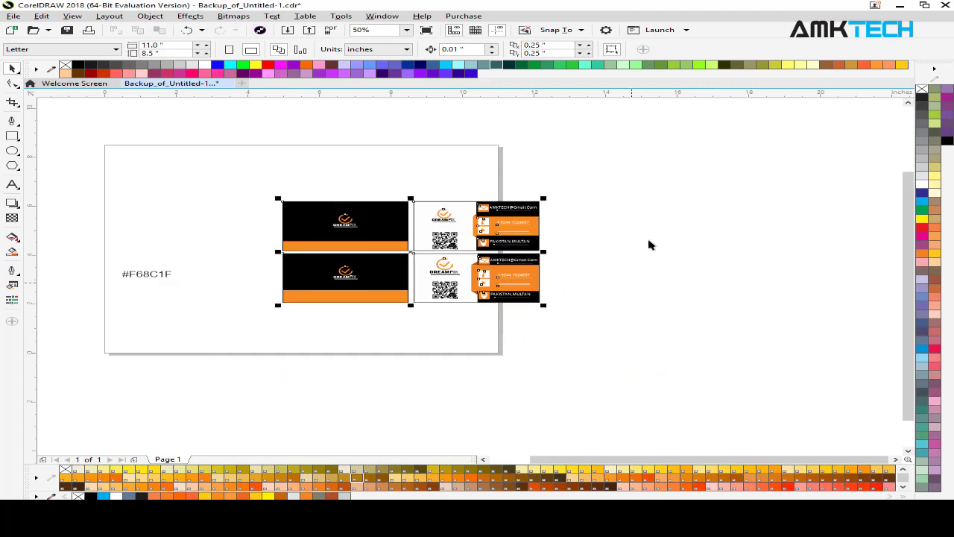
pyautogui.click(636, 196)
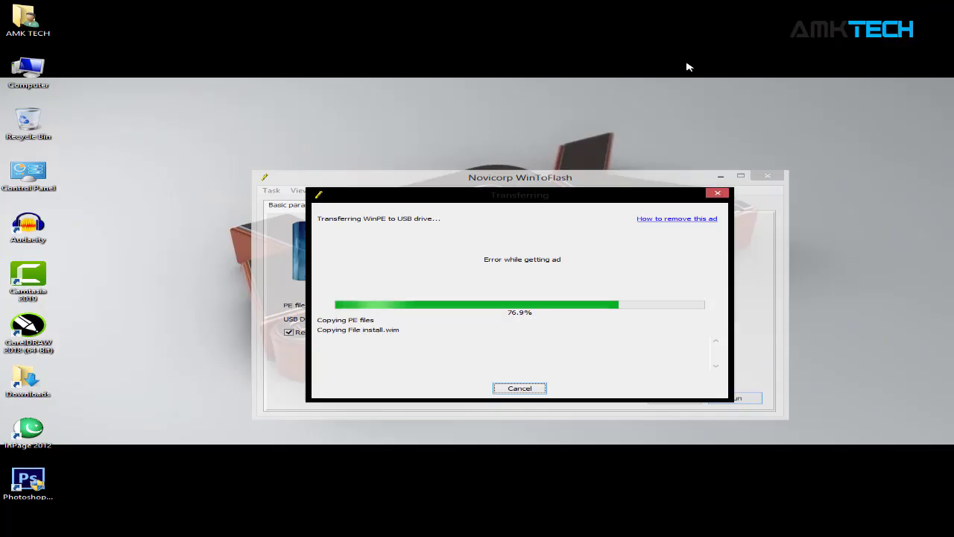
pyautogui.rightClick(442, 91)
pyautogui.click(467, 121)
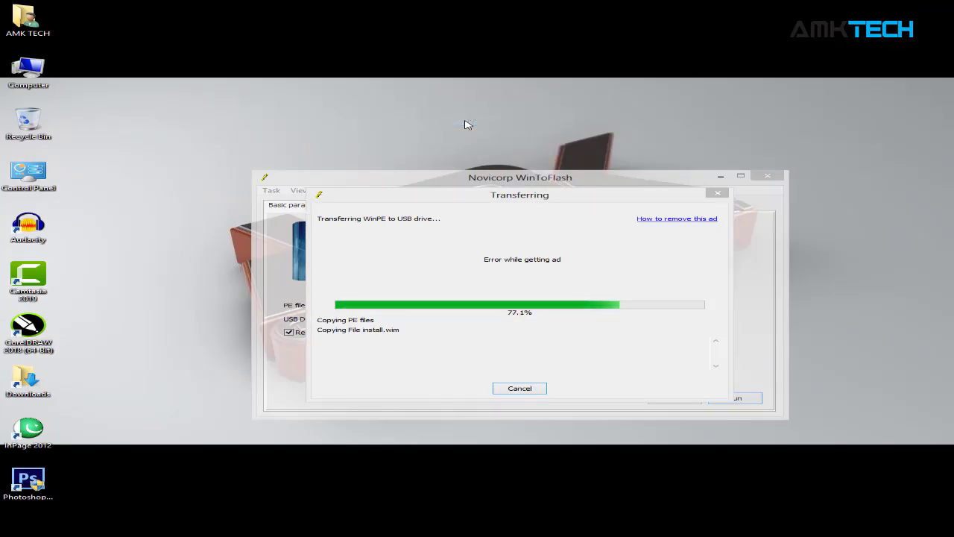